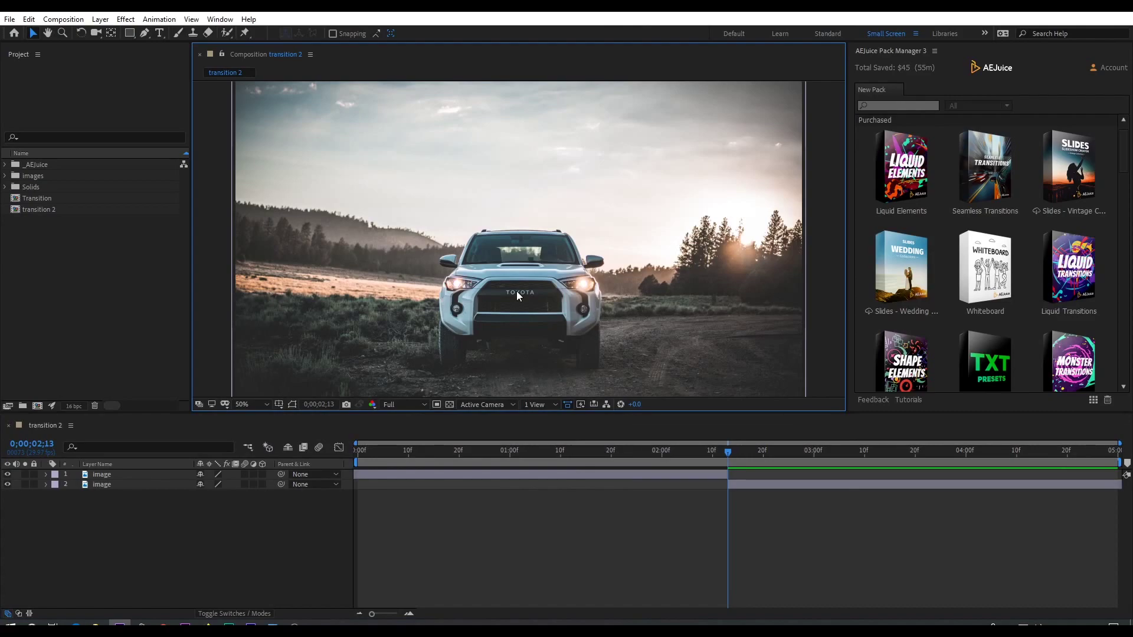
- Browse the Starter Pack's Text Animation, Flat Icons and Liquid Transitions presets, then close it
click(222, 19)
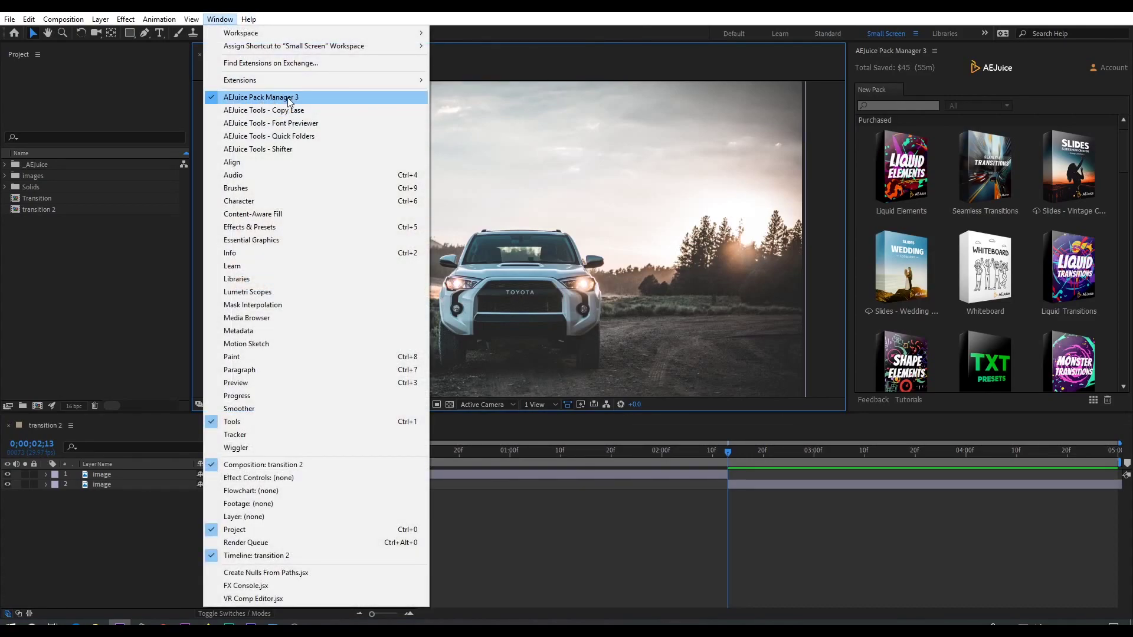
click(840, 169)
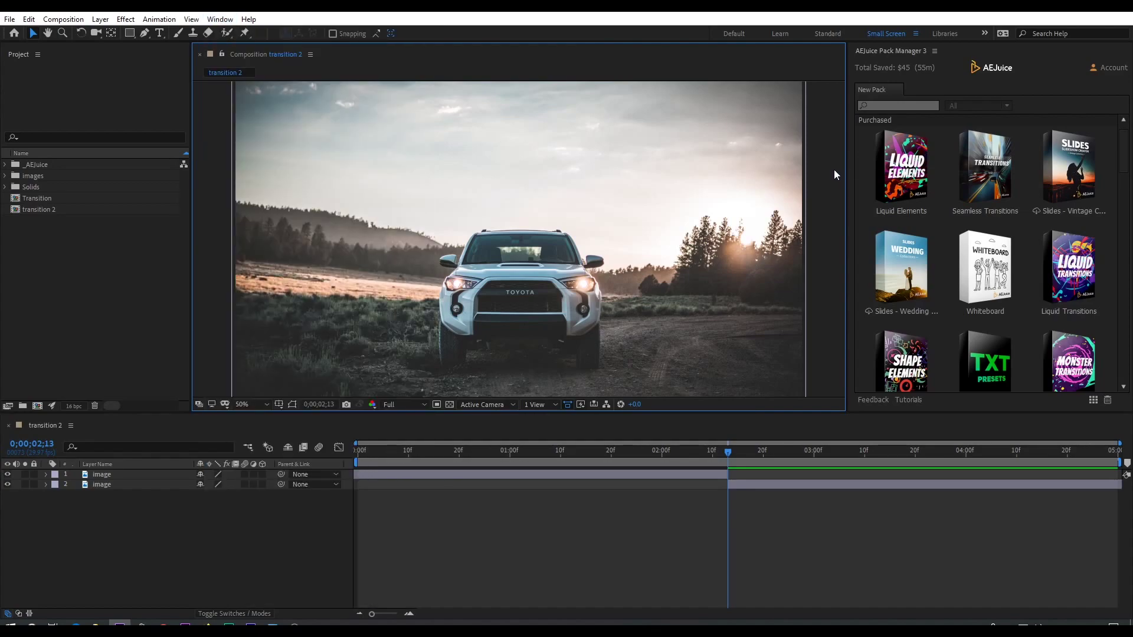
scroll(946, 193, down, 10)
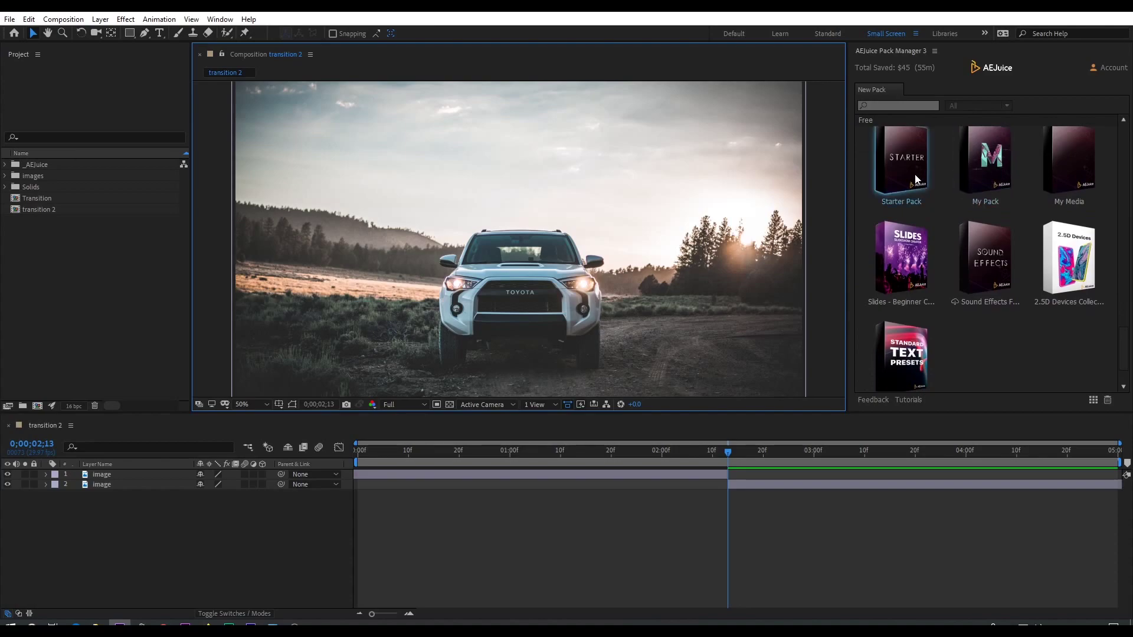
click(896, 181)
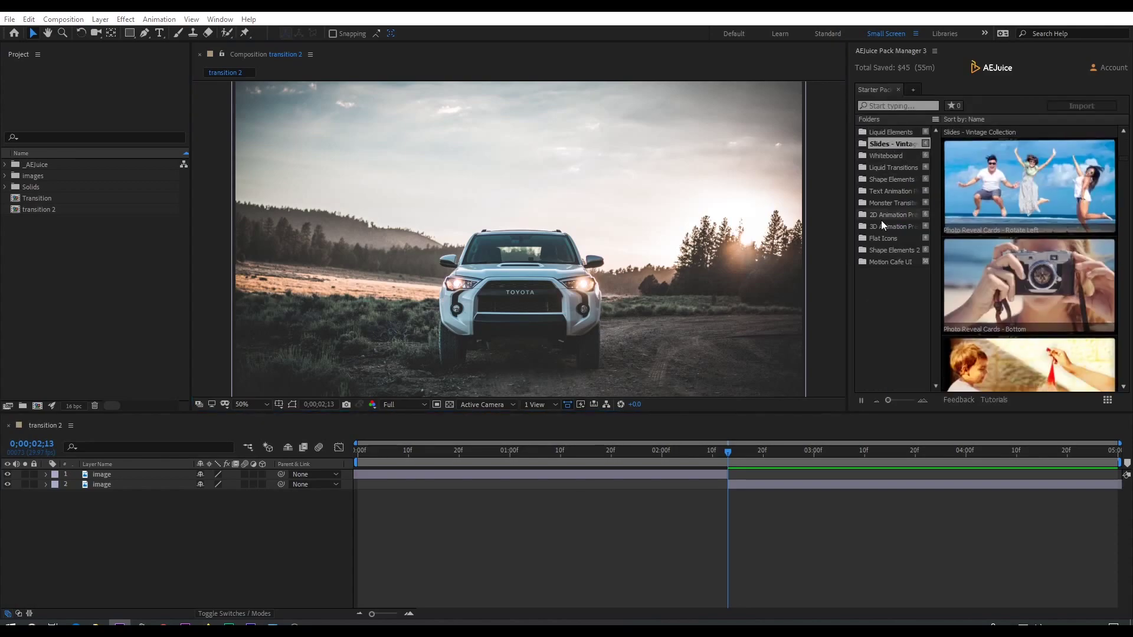
click(884, 191)
click(894, 236)
click(894, 167)
click(913, 91)
click(898, 90)
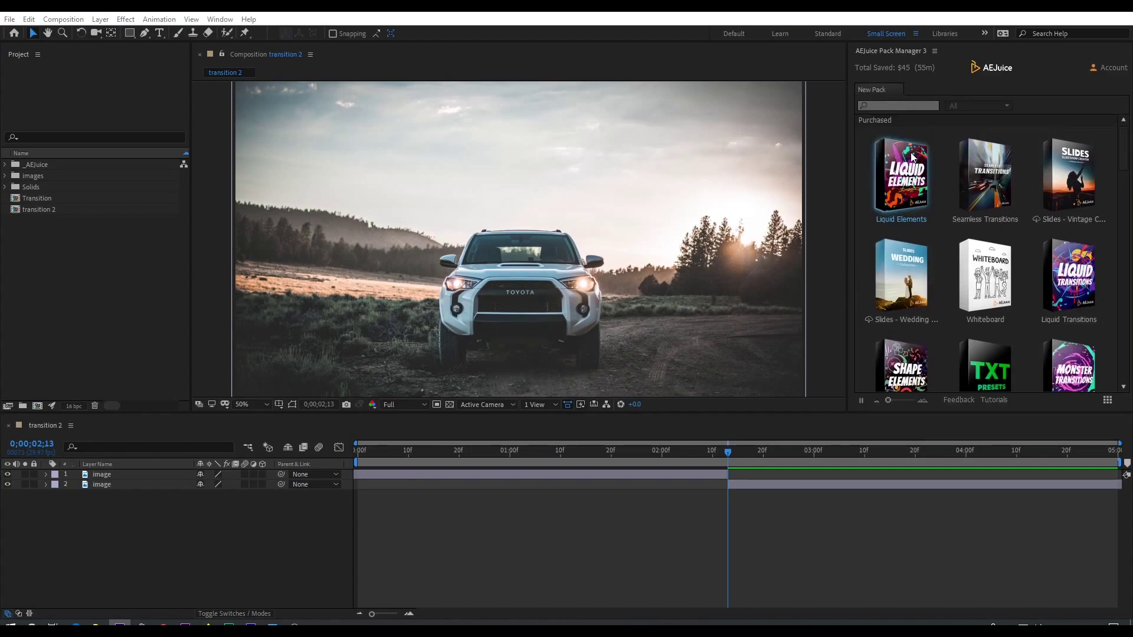
- Scroll through the purchased packs and open Seamless Transitions
scroll(907, 232, down, 2)
scroll(1059, 284, down, 2)
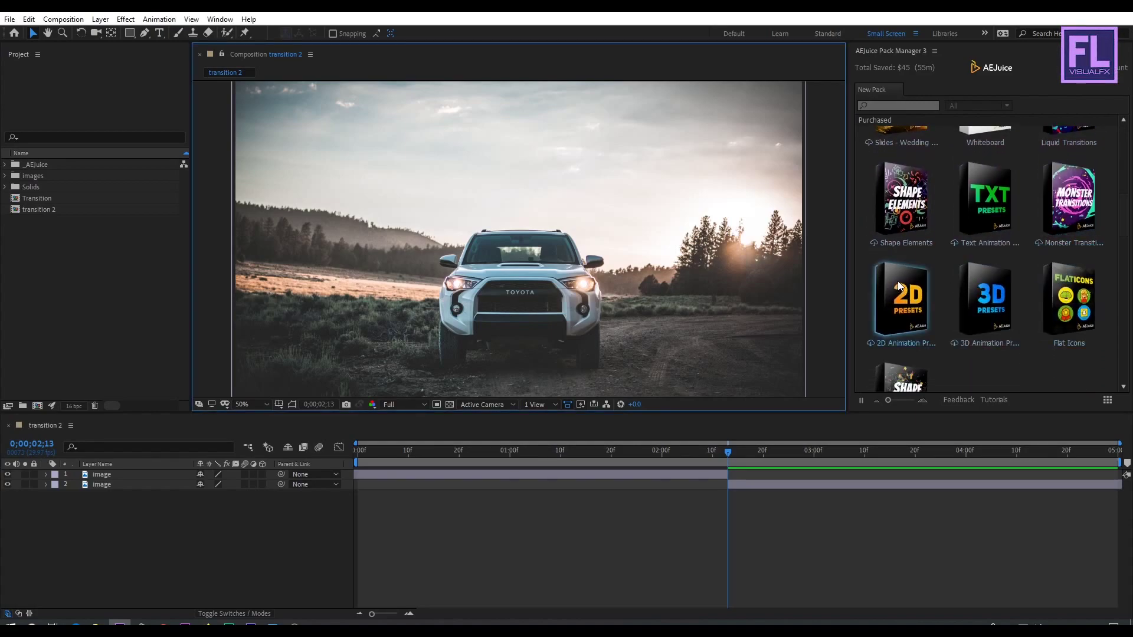
scroll(897, 281, down, 2)
scroll(1067, 221, up, 4)
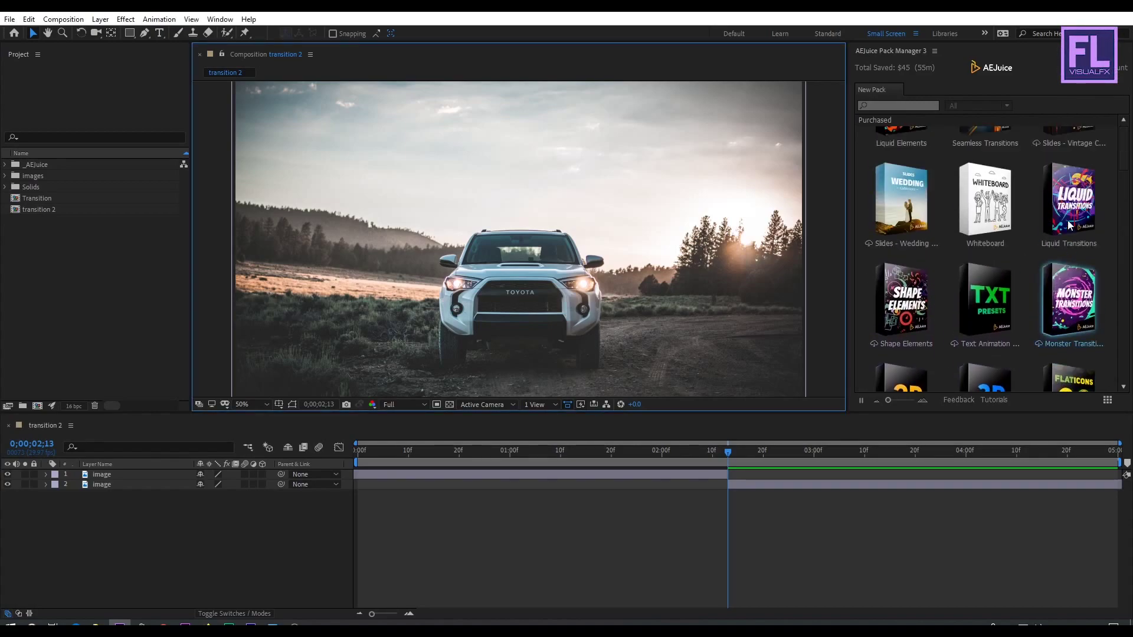
scroll(1067, 223, up, 2)
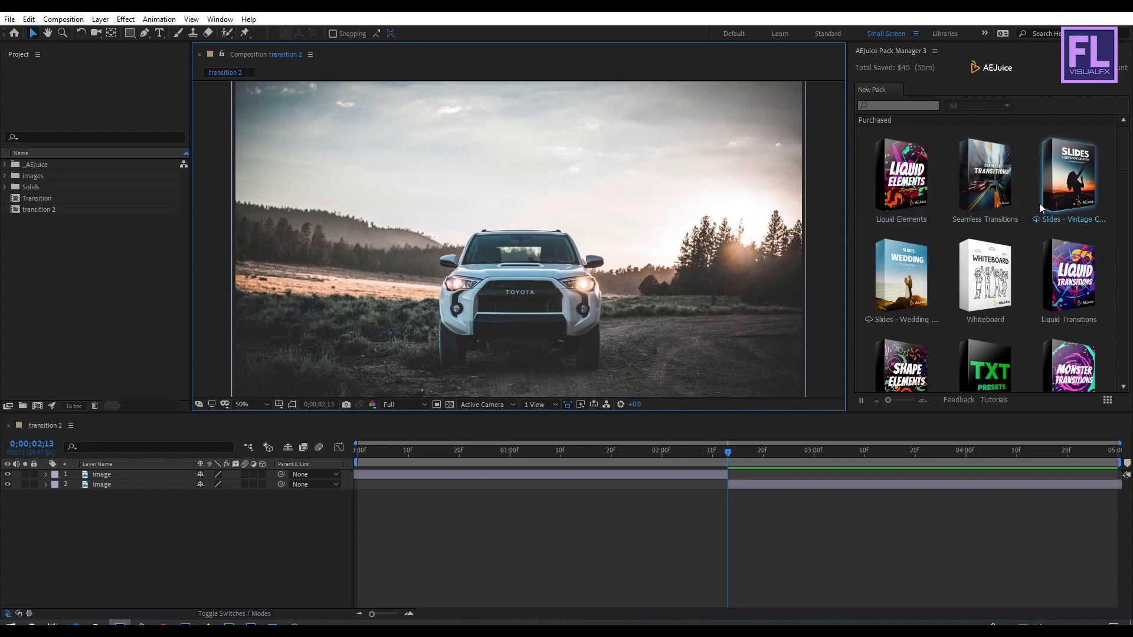
click(982, 171)
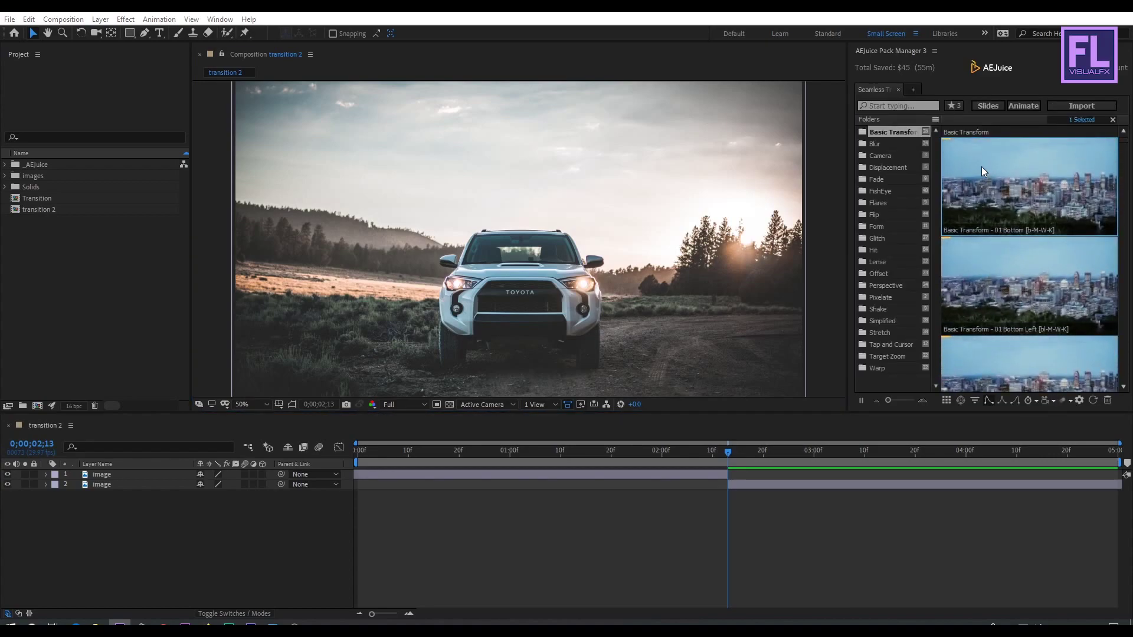
- Preview the Blur, FishEye, Glitch, Perspective, Stretch, Flip, Camera and Hit transition folders
click(874, 144)
click(879, 190)
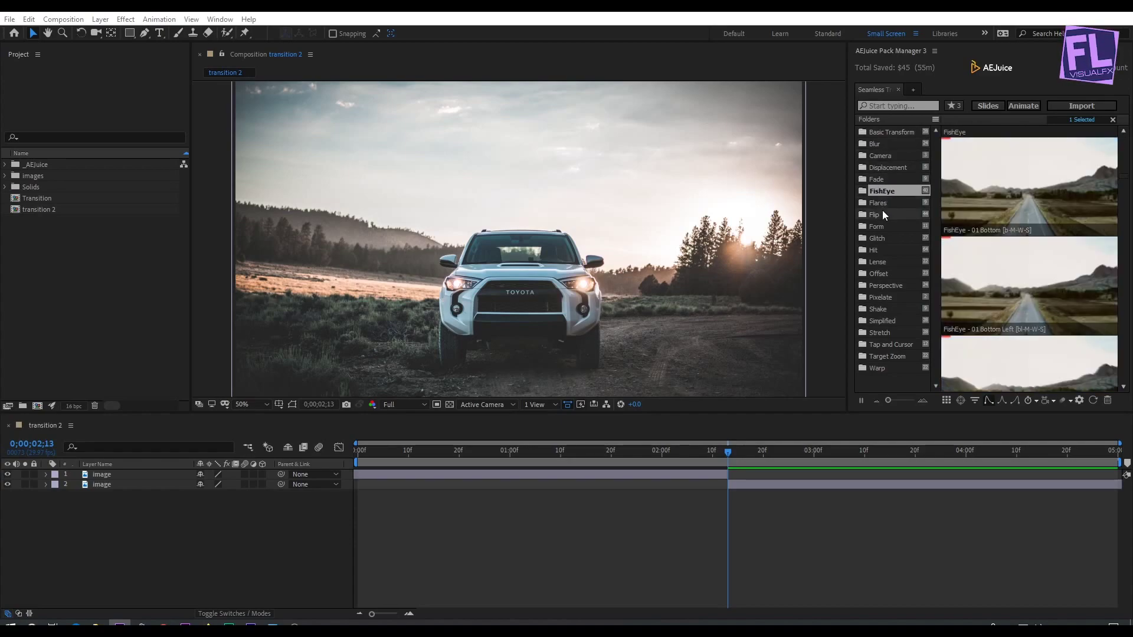
click(884, 236)
click(886, 288)
click(877, 334)
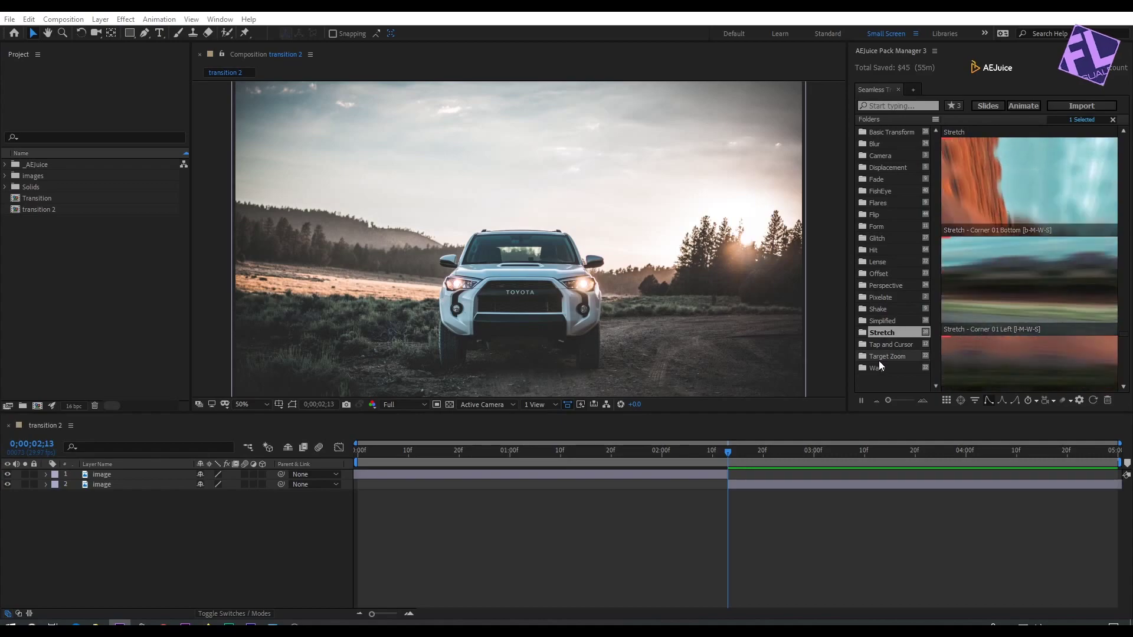
click(882, 217)
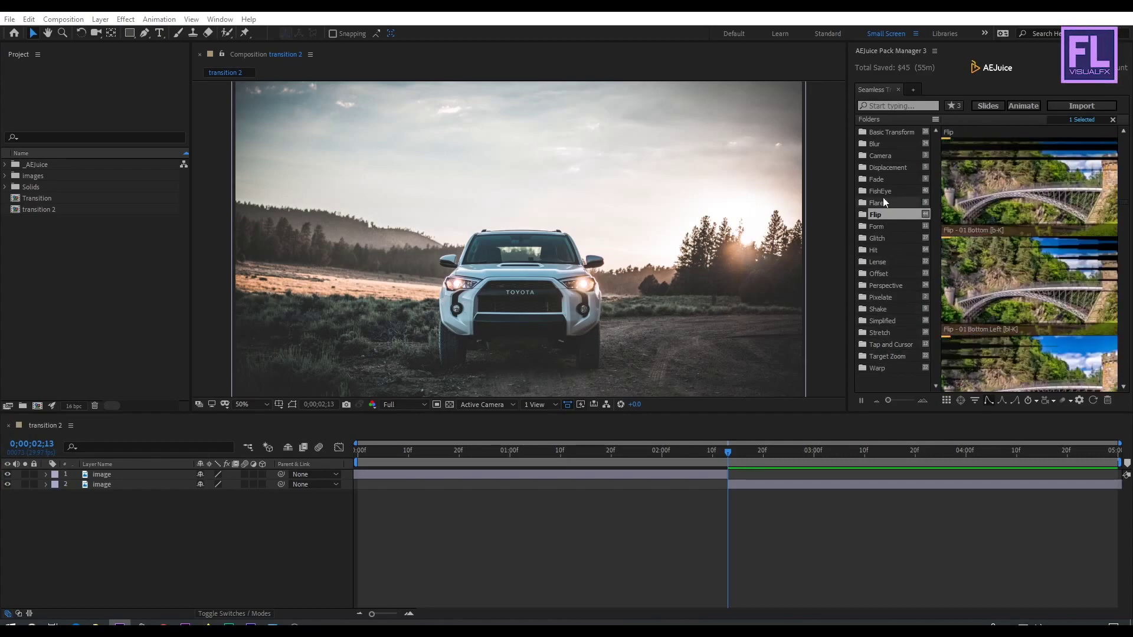
click(880, 152)
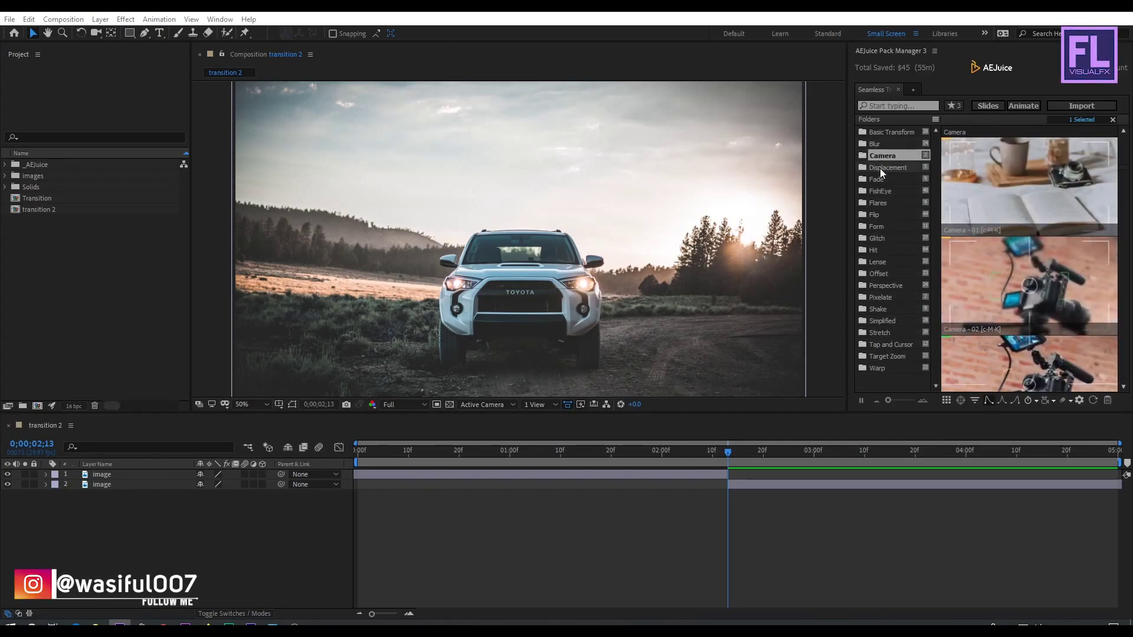
click(885, 249)
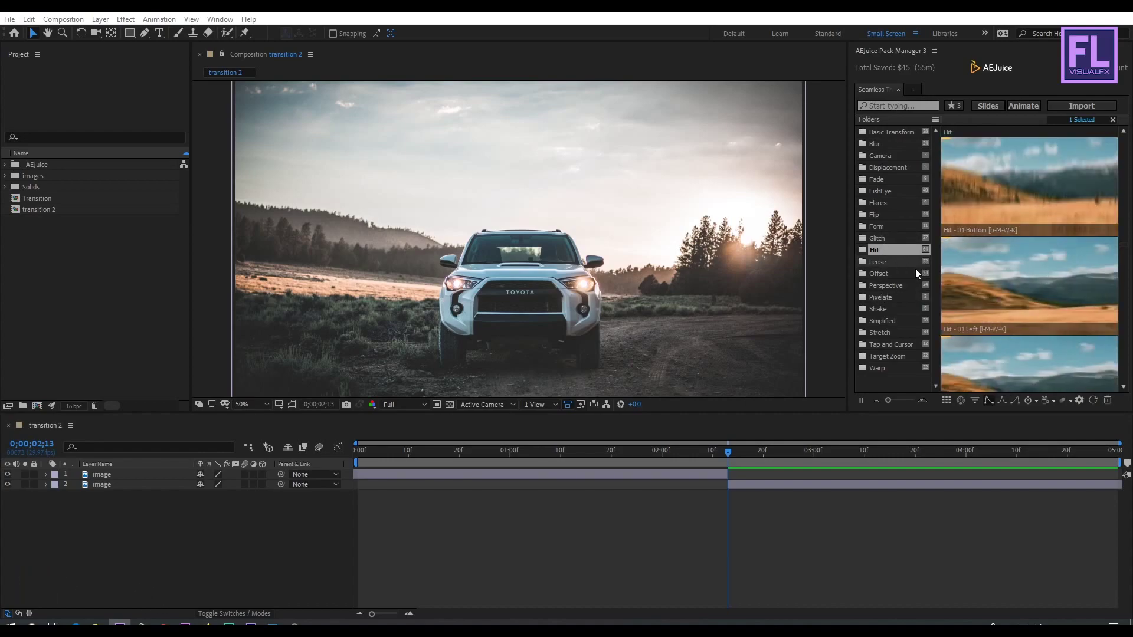
click(973, 401)
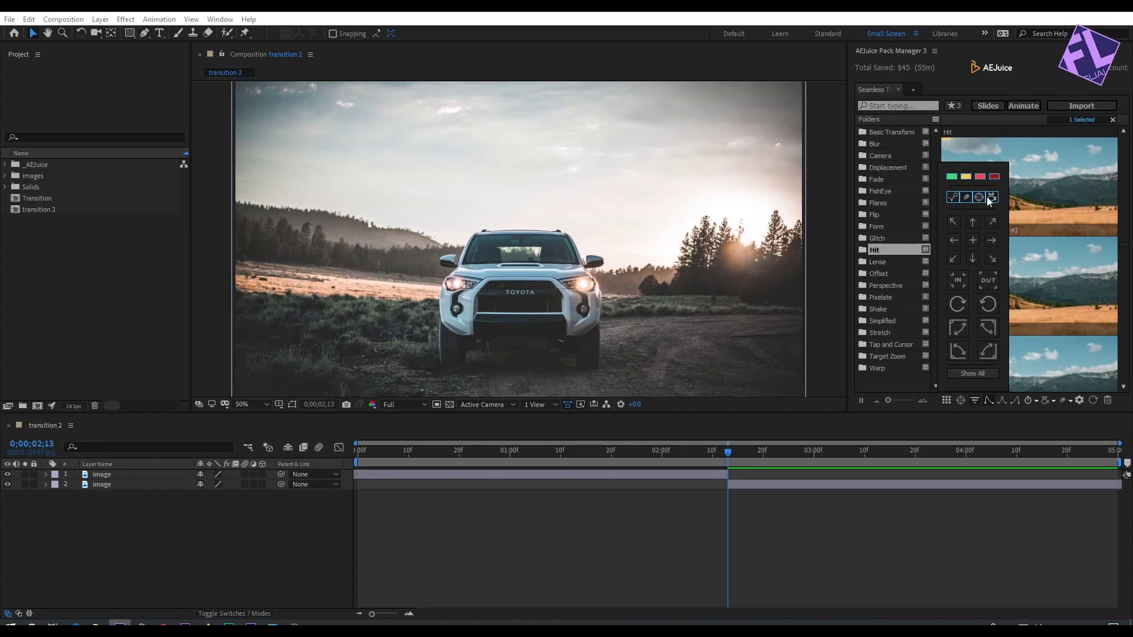
click(977, 400)
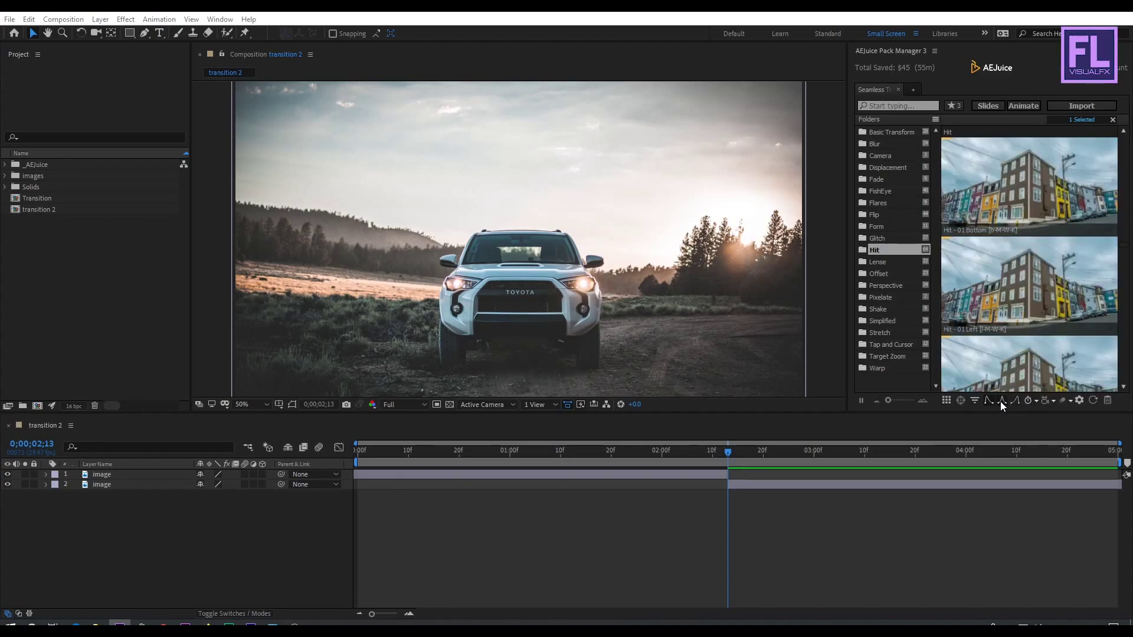
click(1032, 400)
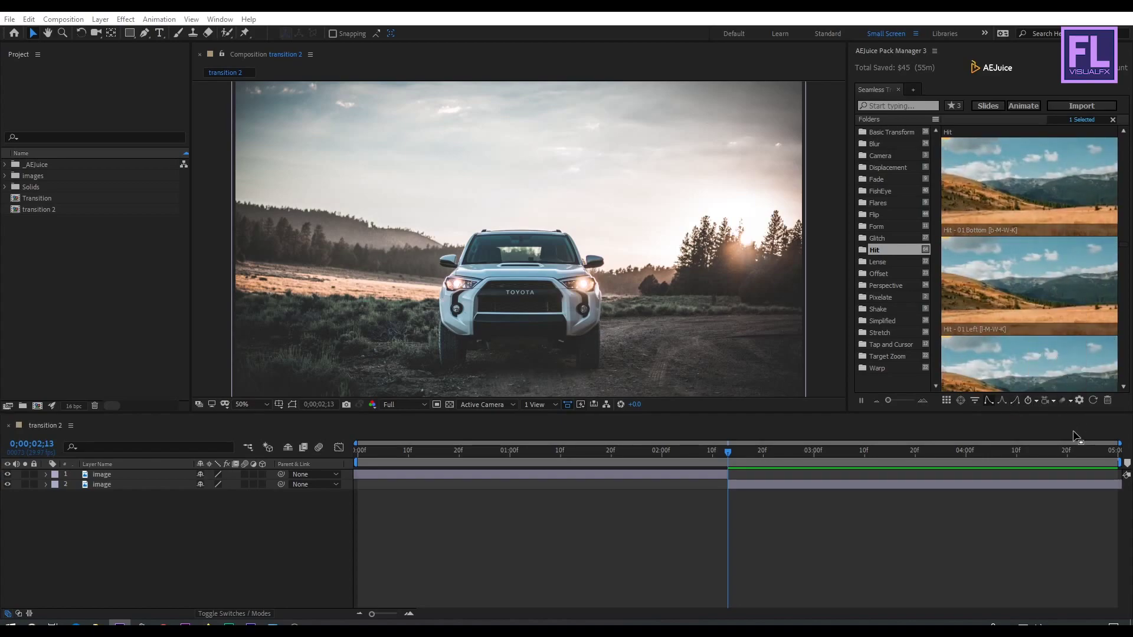
click(1050, 400)
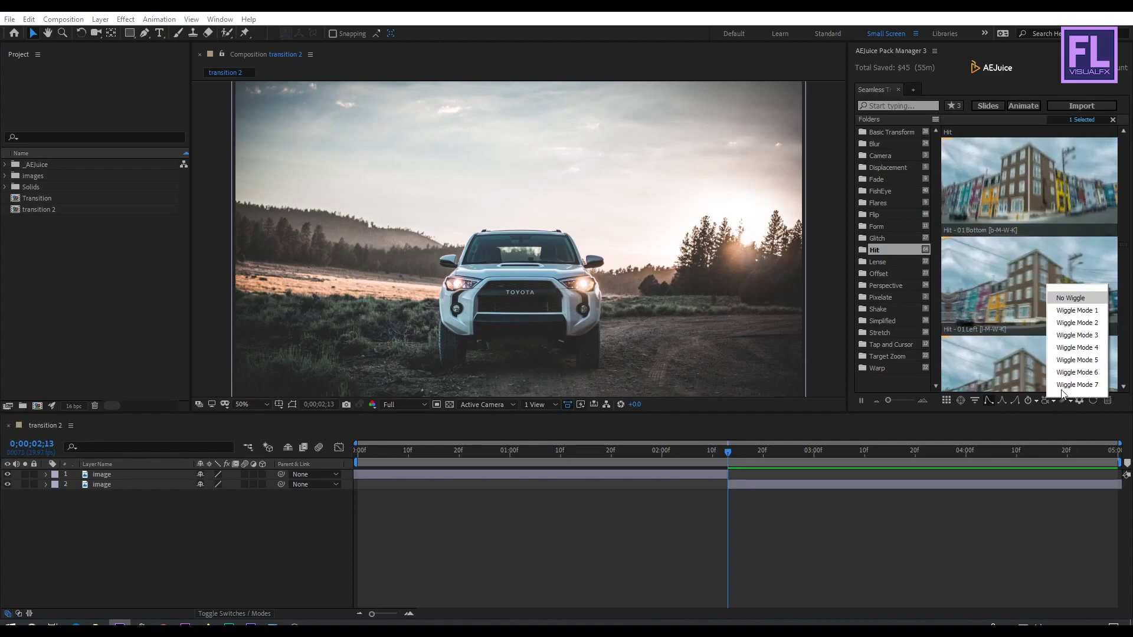
click(1068, 313)
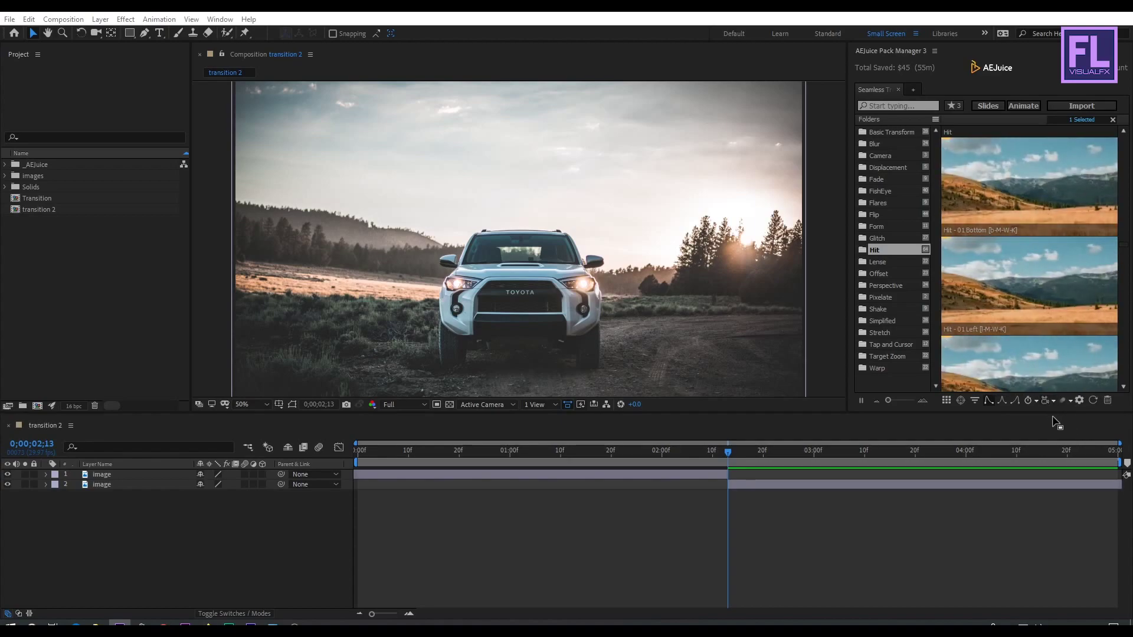
click(1067, 401)
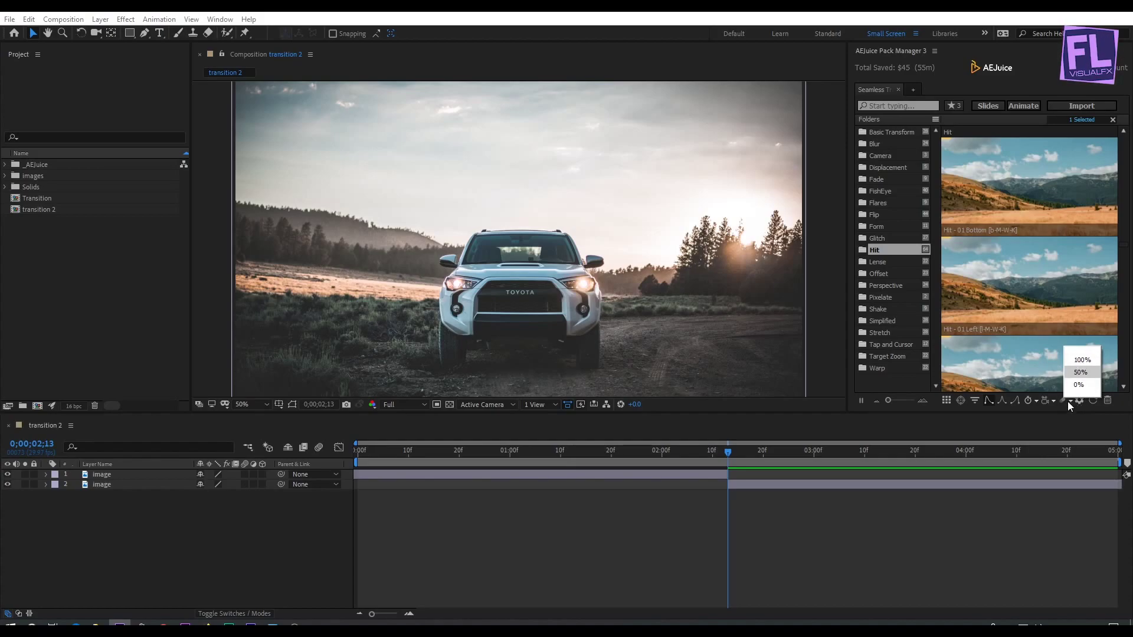
click(1067, 401)
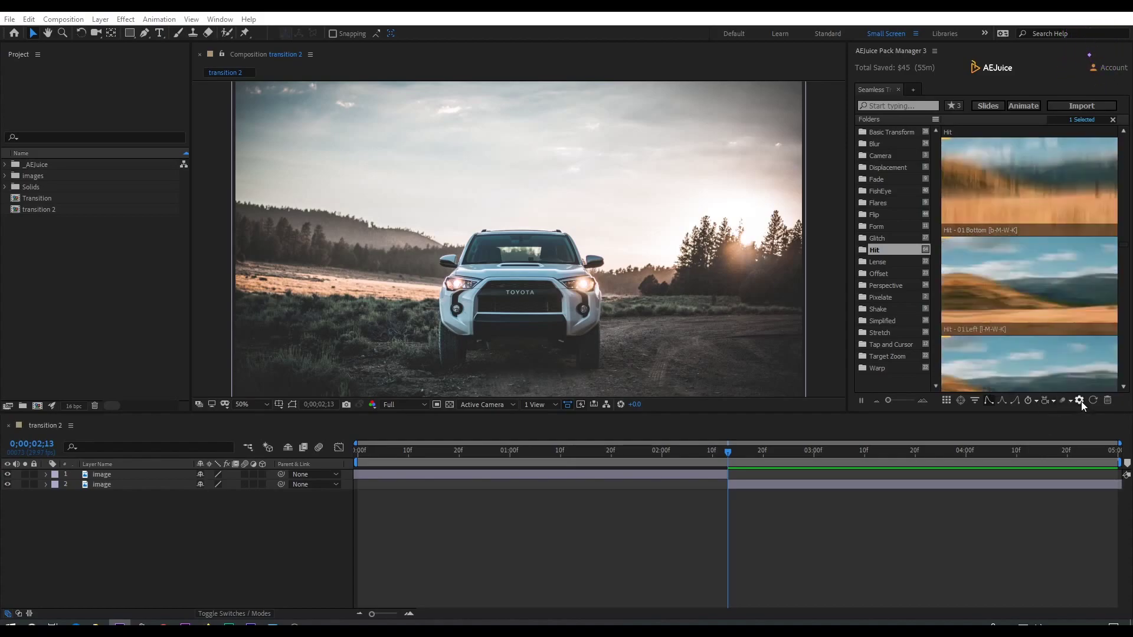
click(1079, 401)
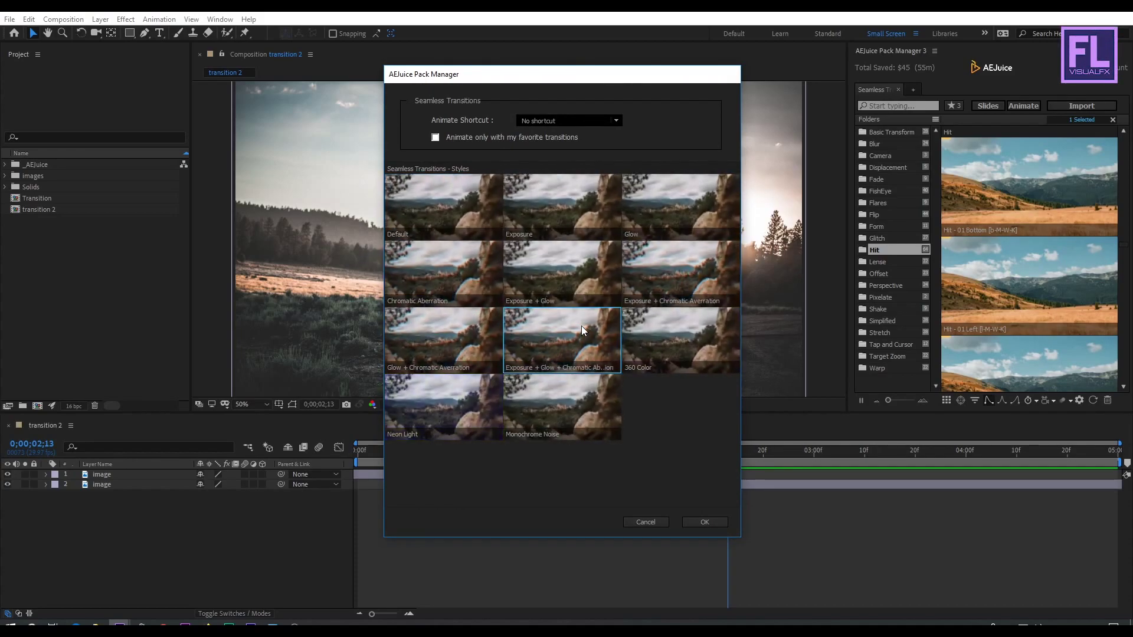
click(582, 326)
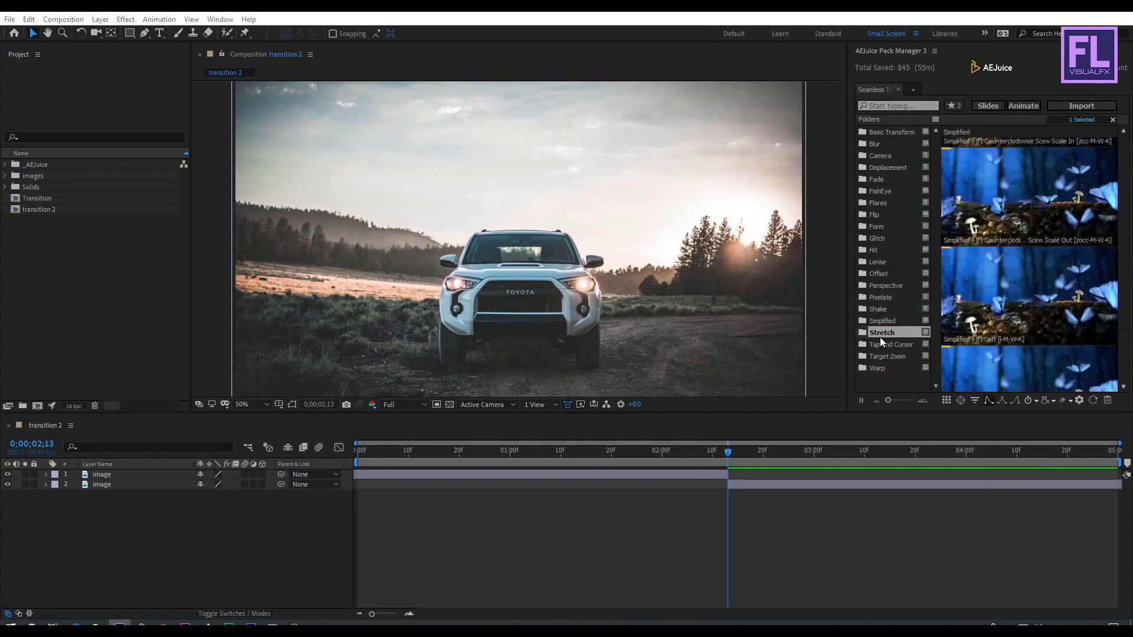
- Drop Glitch - 04 Right onto the composition at the 0;00;02;13 cut between the photos
click(886, 238)
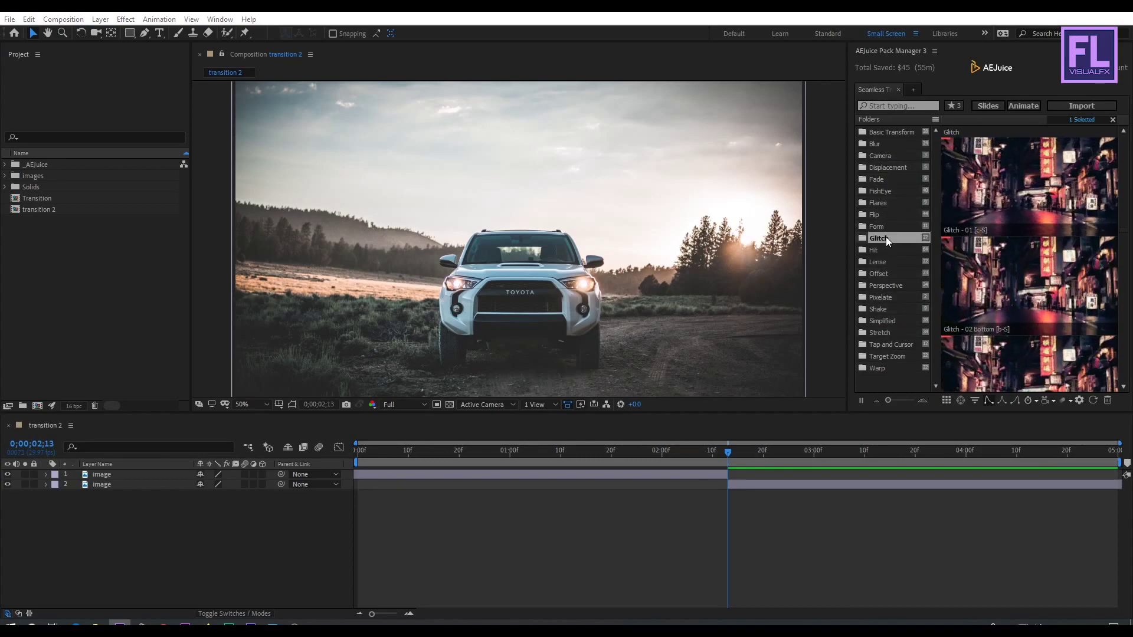
mouse_move(1088, 196)
scroll(1088, 196, down, 5)
scroll(1089, 198, down, 5)
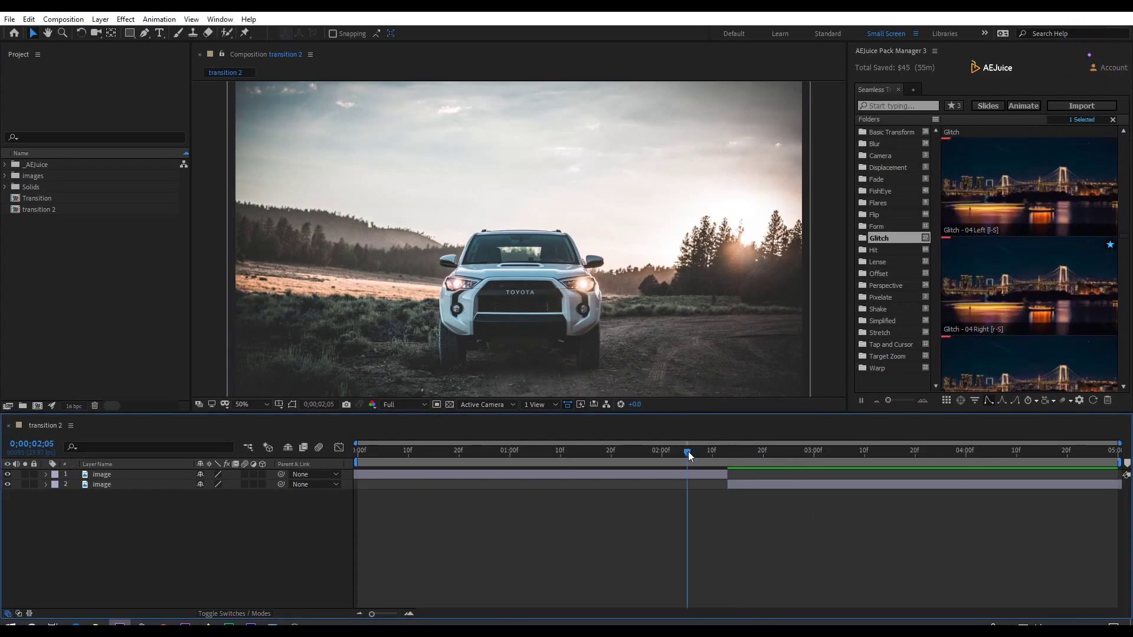
drag(688, 451, 727, 453)
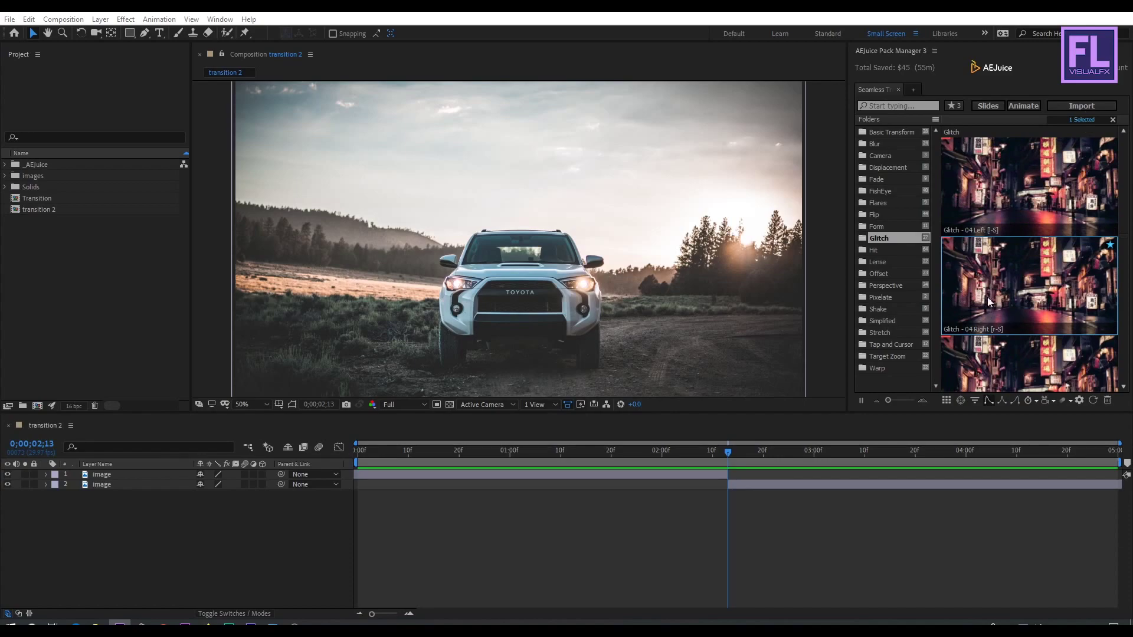
drag(1038, 286, 540, 261)
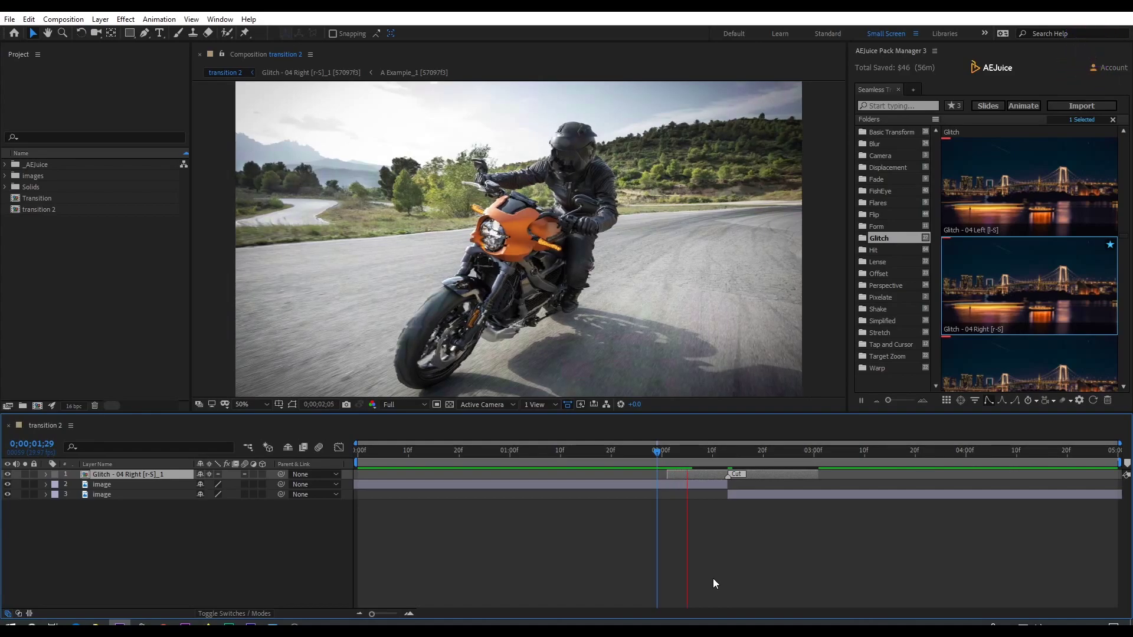
drag(763, 462, 642, 454)
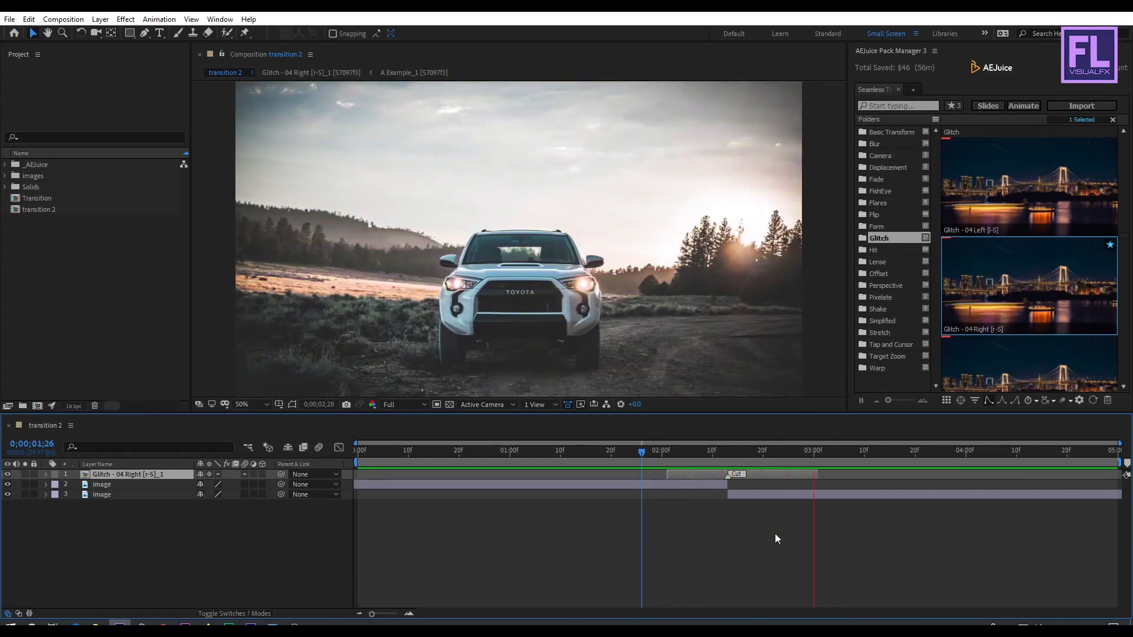
click(683, 451)
drag(697, 451, 777, 466)
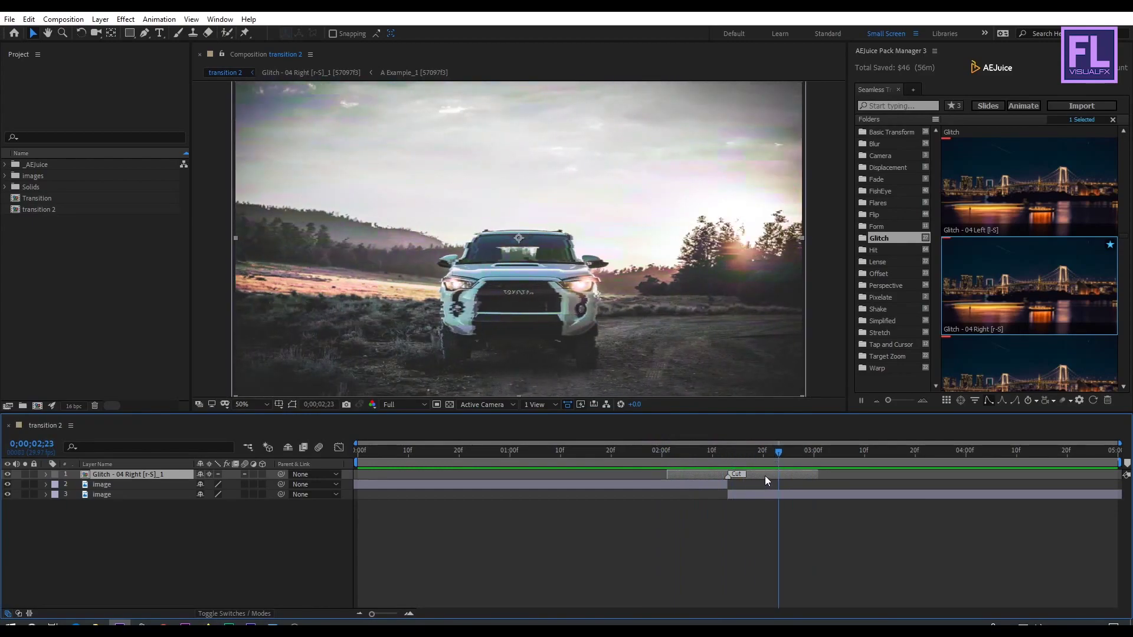
- Delete the Glitch transition layer and move the playhead back to the cut
key(Delete)
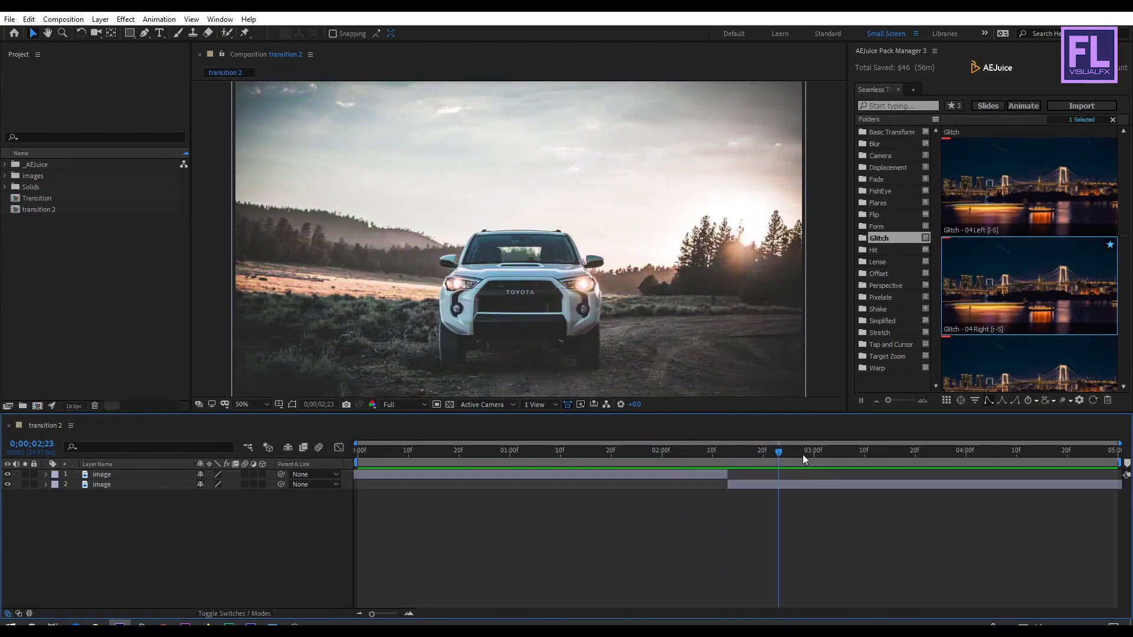
click(753, 456)
drag(752, 456, 728, 453)
- Apply the Basic Transform - 01 Scale Out preset to the composition
mouse_move(1025, 263)
click(887, 143)
click(890, 133)
scroll(1061, 246, down, 3)
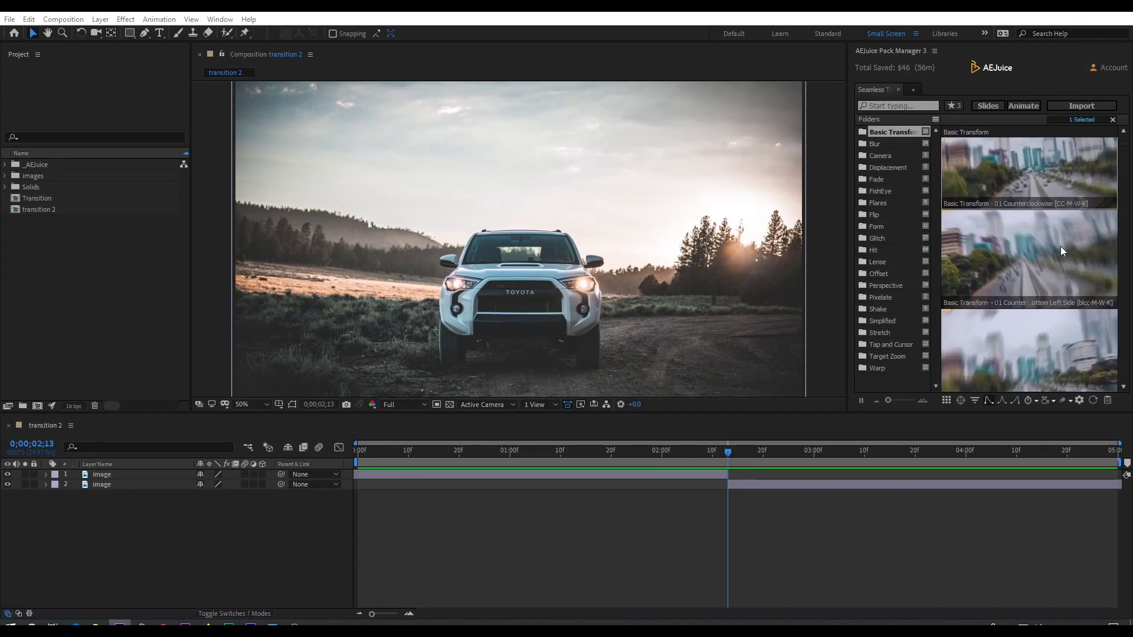
scroll(1060, 246, down, 3)
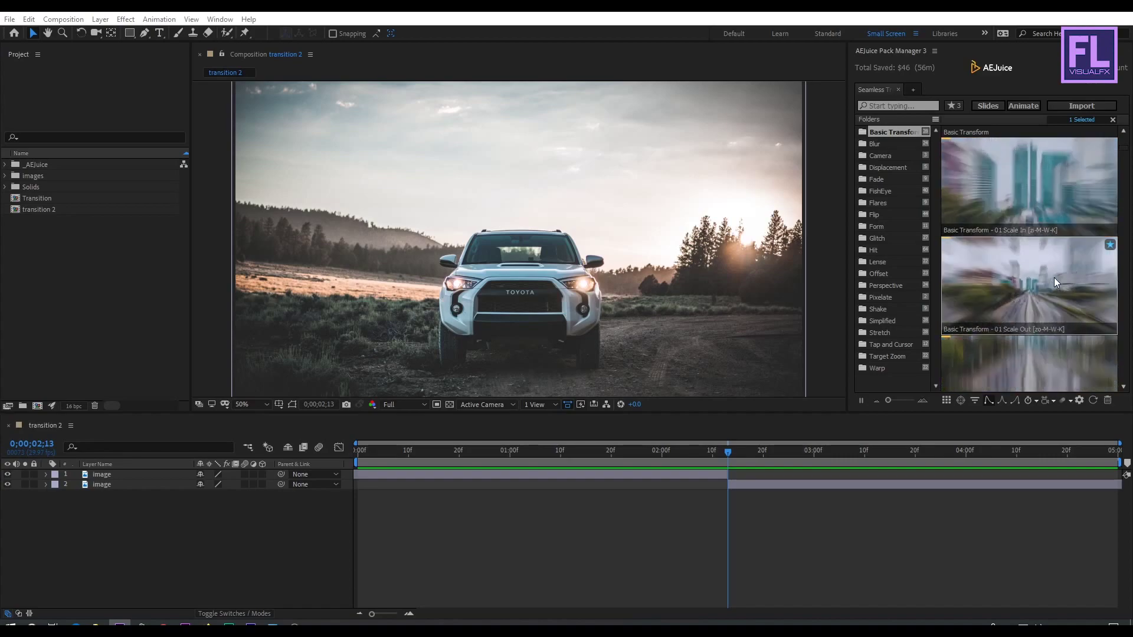
drag(1053, 282, 553, 235)
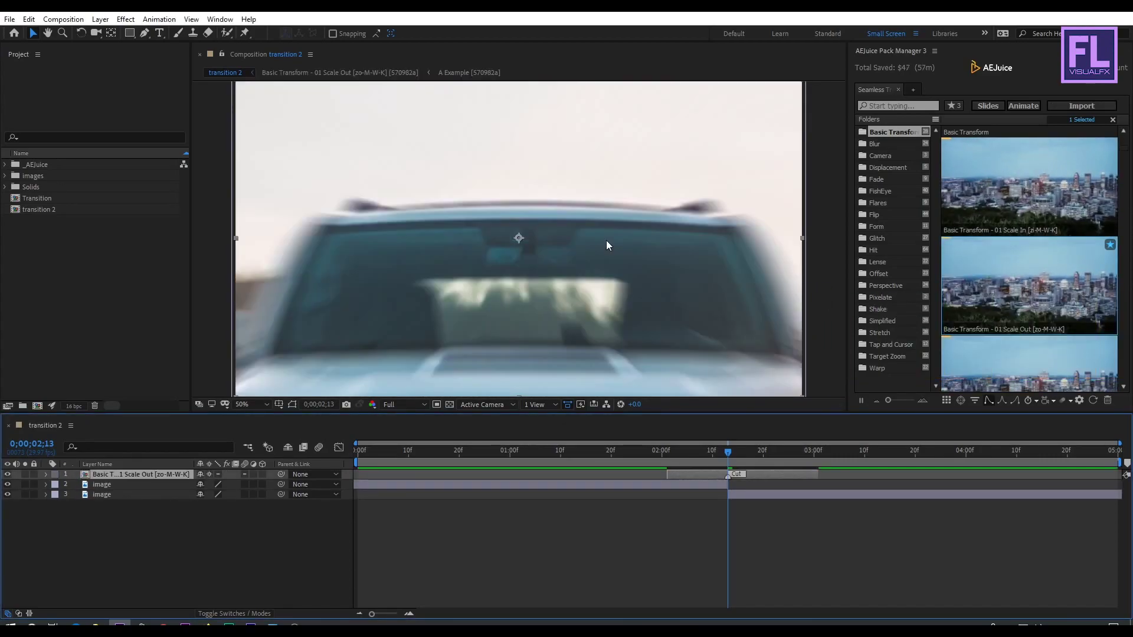
- Preview the Scale Out transition starting from 01;27
click(647, 451)
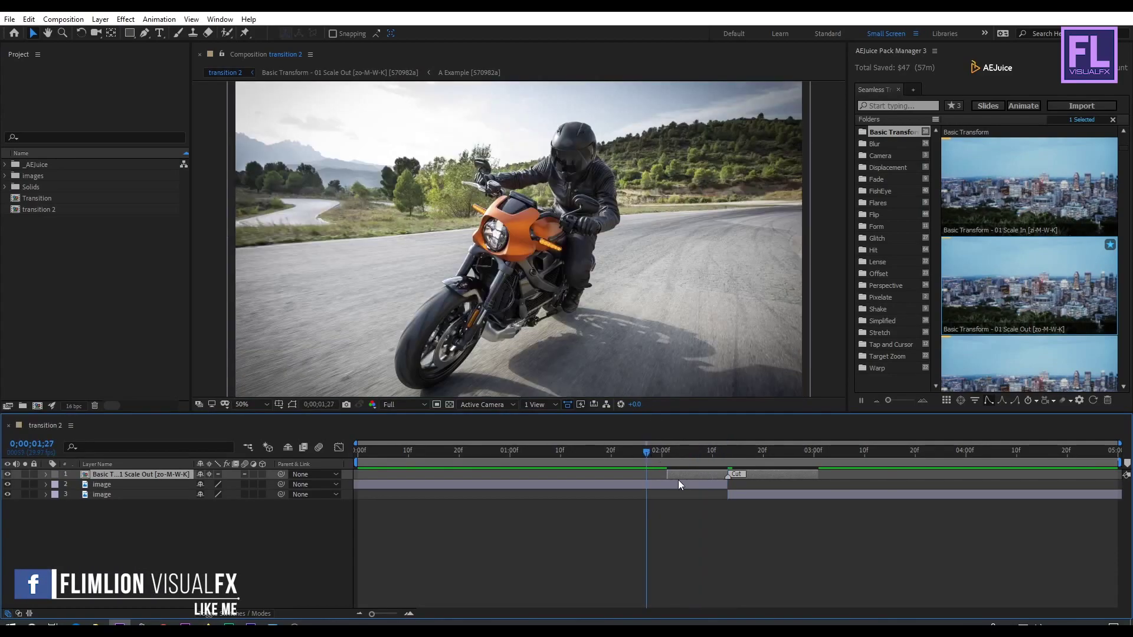
key(space)
drag(716, 459, 646, 451)
key(space)
key(space)
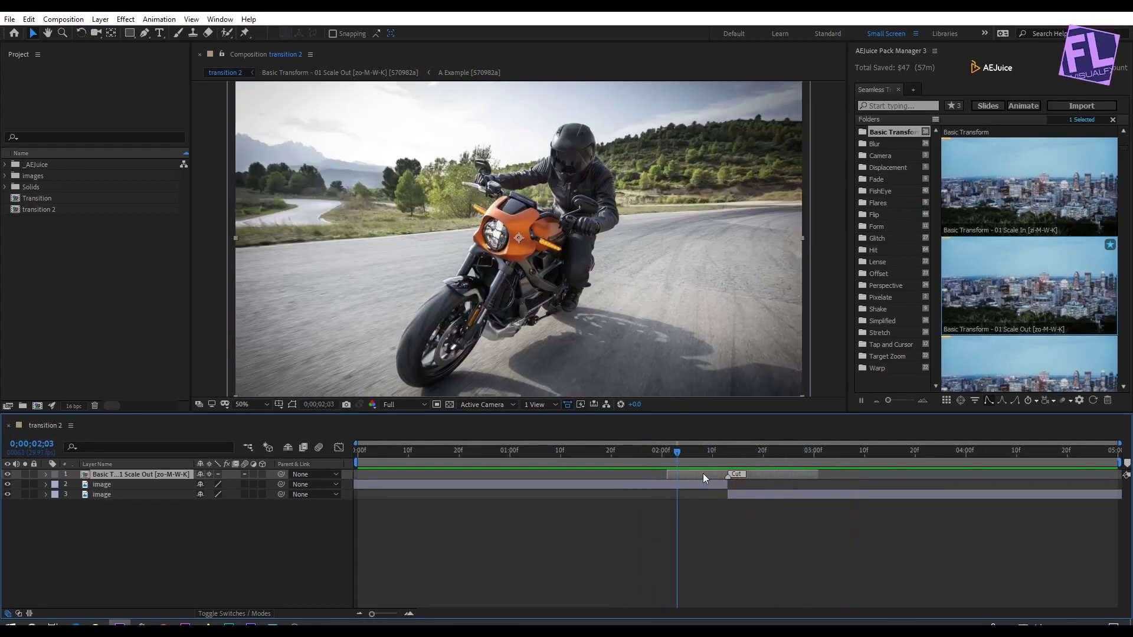
- Replace the Scale Out layer with Target Zoom - Warp Simple 01 Scale Out near 02;12
key(Delete)
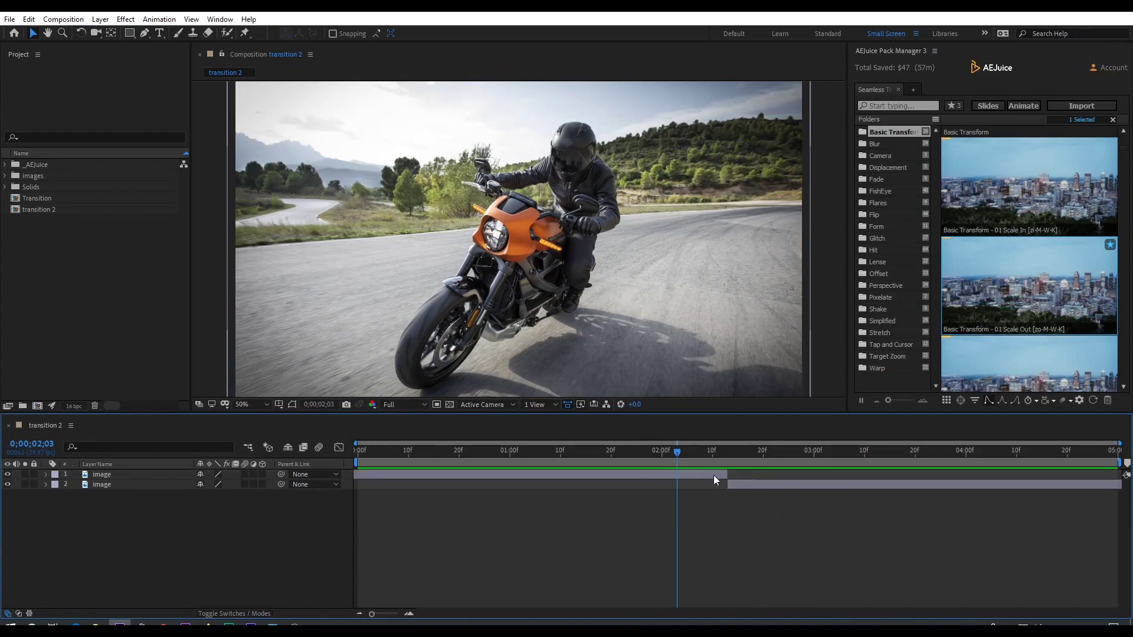
drag(682, 451, 728, 459)
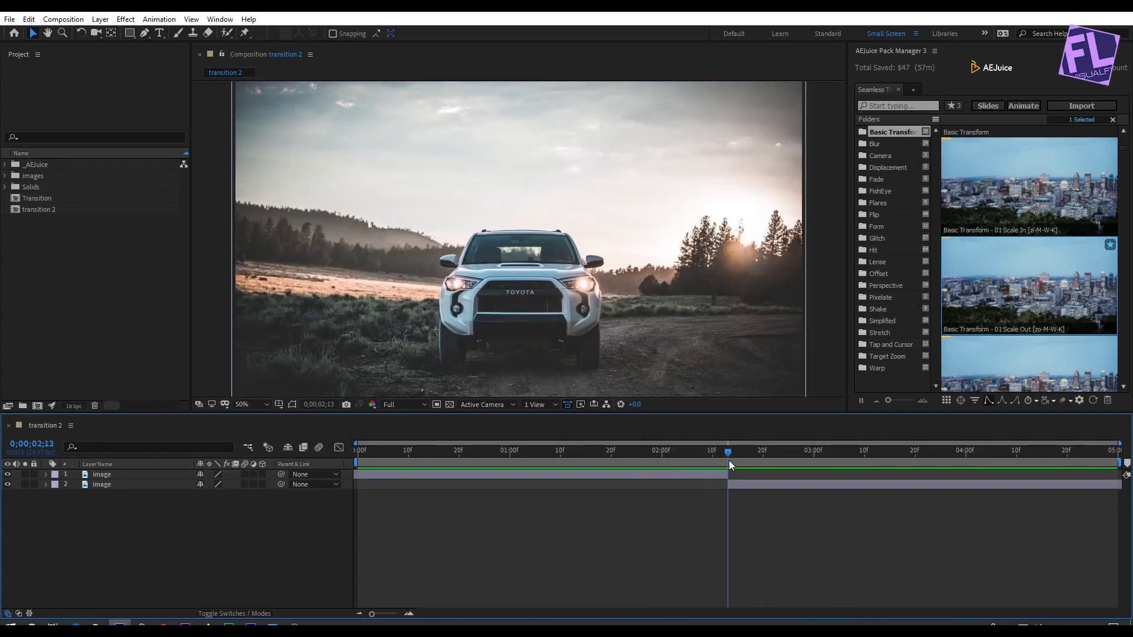
click(897, 355)
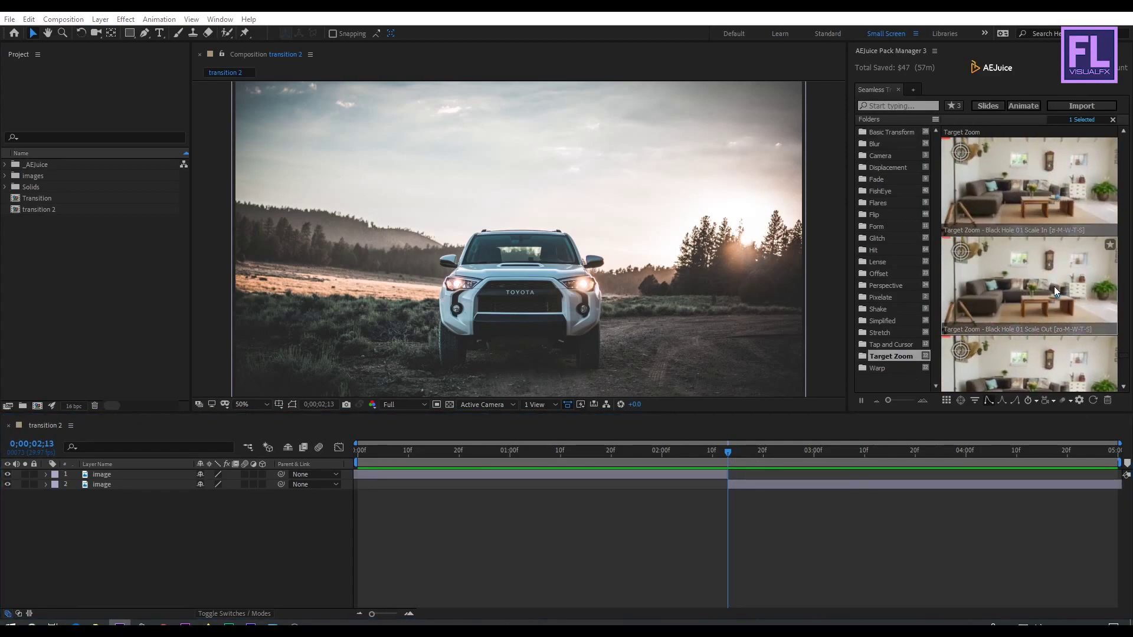
scroll(1056, 301, down, 3)
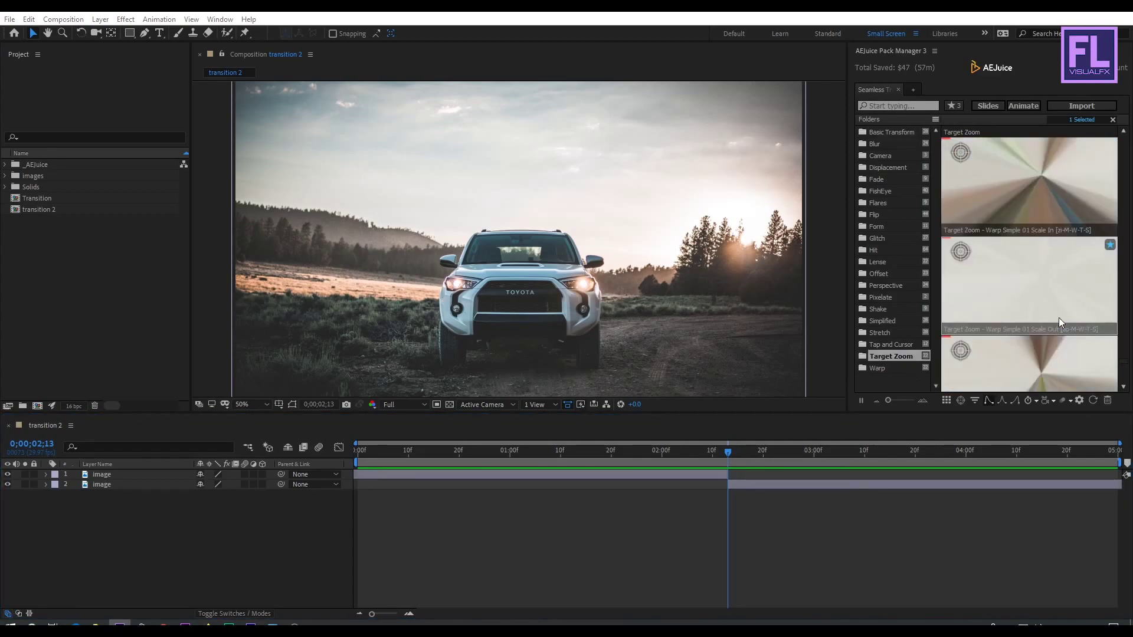
double_click(1063, 278)
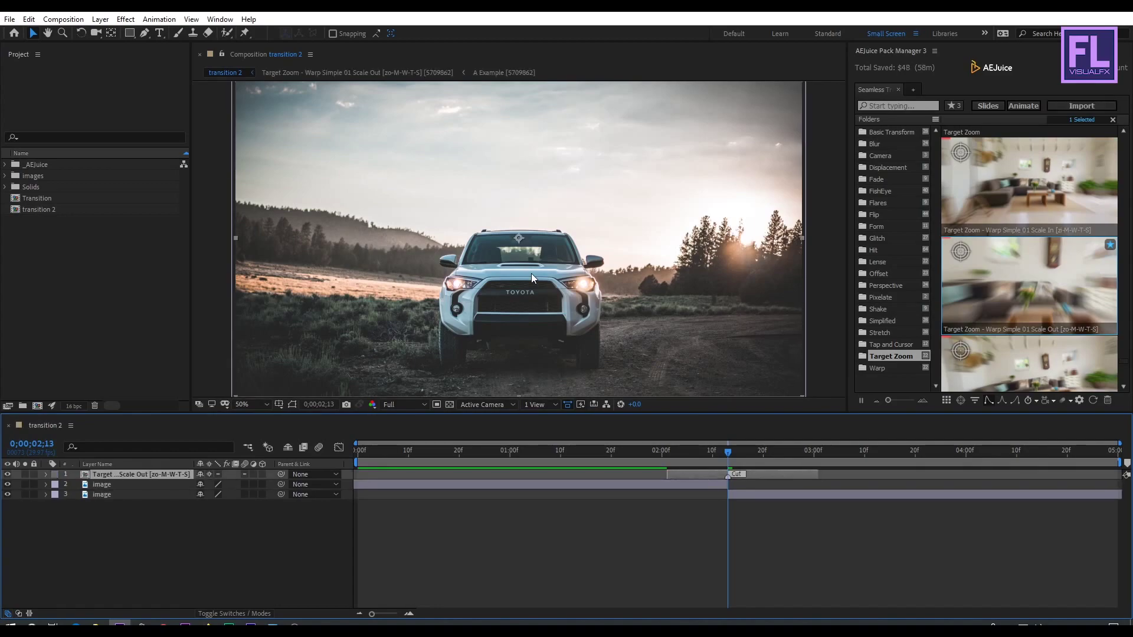
- Preview the zoom transition from 01;26 through to the SUV photo
click(642, 449)
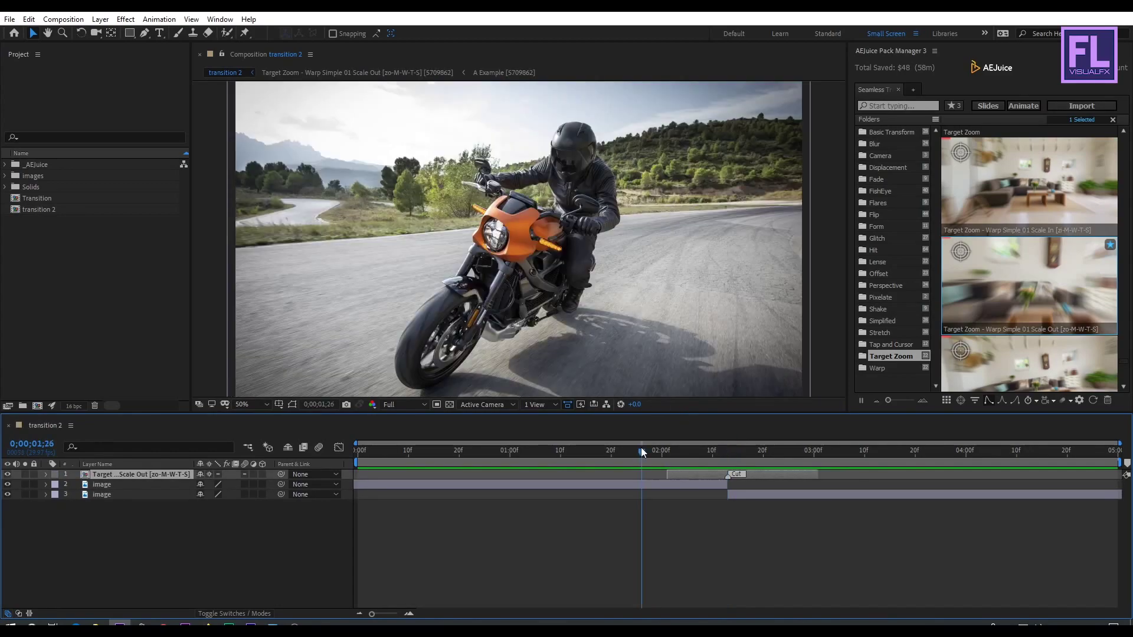
key(space)
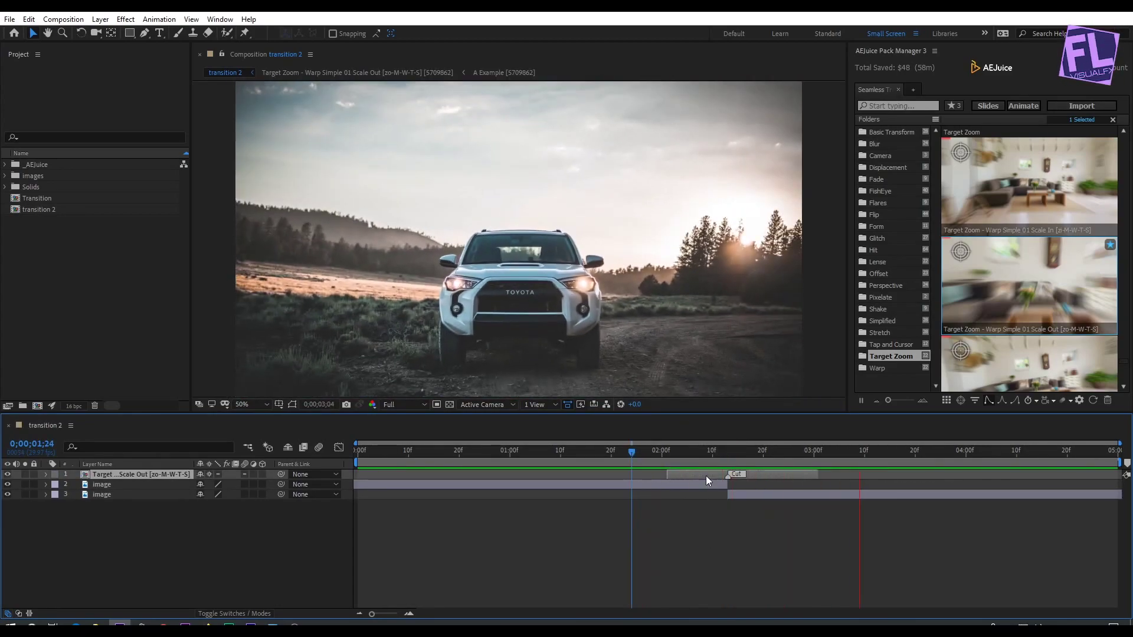
click(682, 453)
drag(673, 456, 717, 452)
- Delete the accidental Shape Layer 1 and preview the zoom transition from 02;00 to 02;15
click(961, 400)
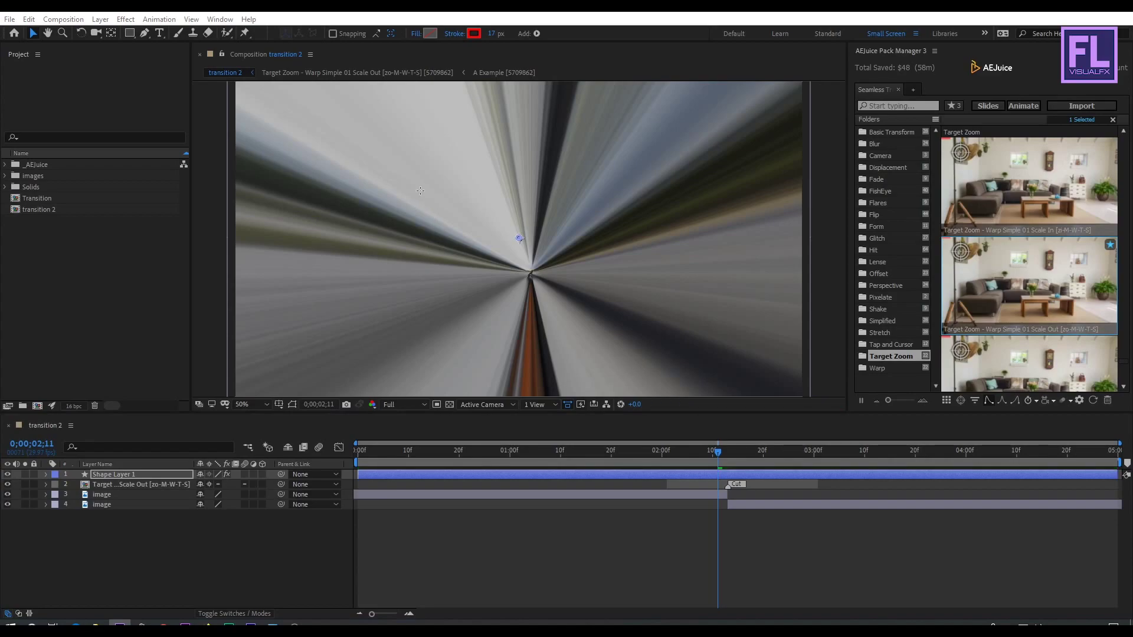
key(Delete)
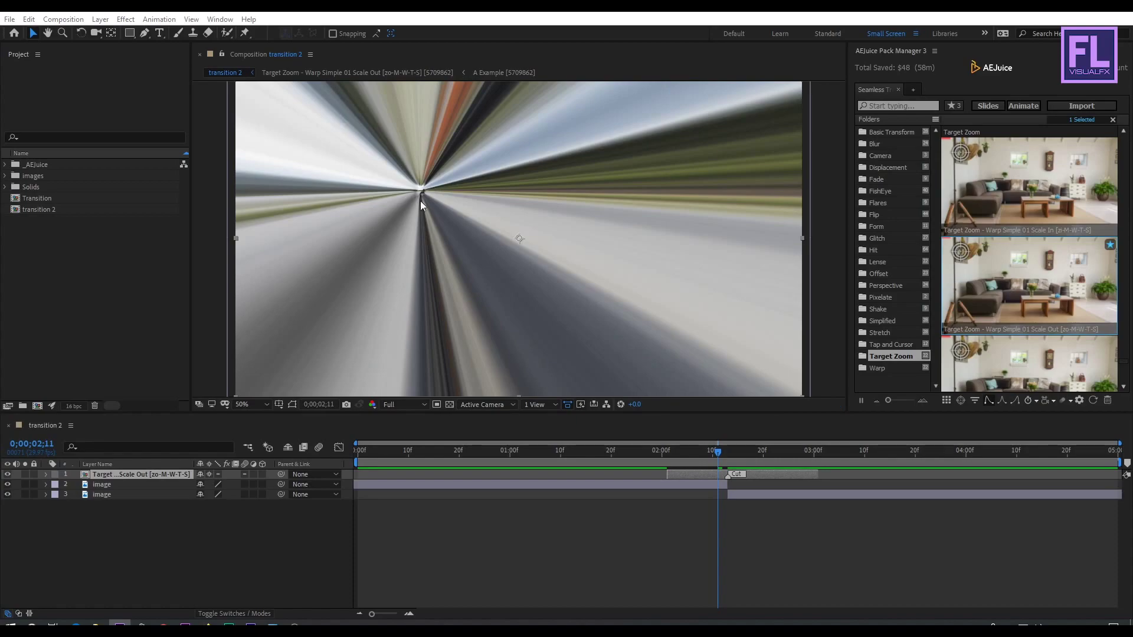
drag(715, 454, 661, 451)
key(space)
drag(762, 452, 739, 444)
- Remove another stray shape layer, scrub the transition once more, then delete the Target Zoom layer
click(961, 400)
key(Delete)
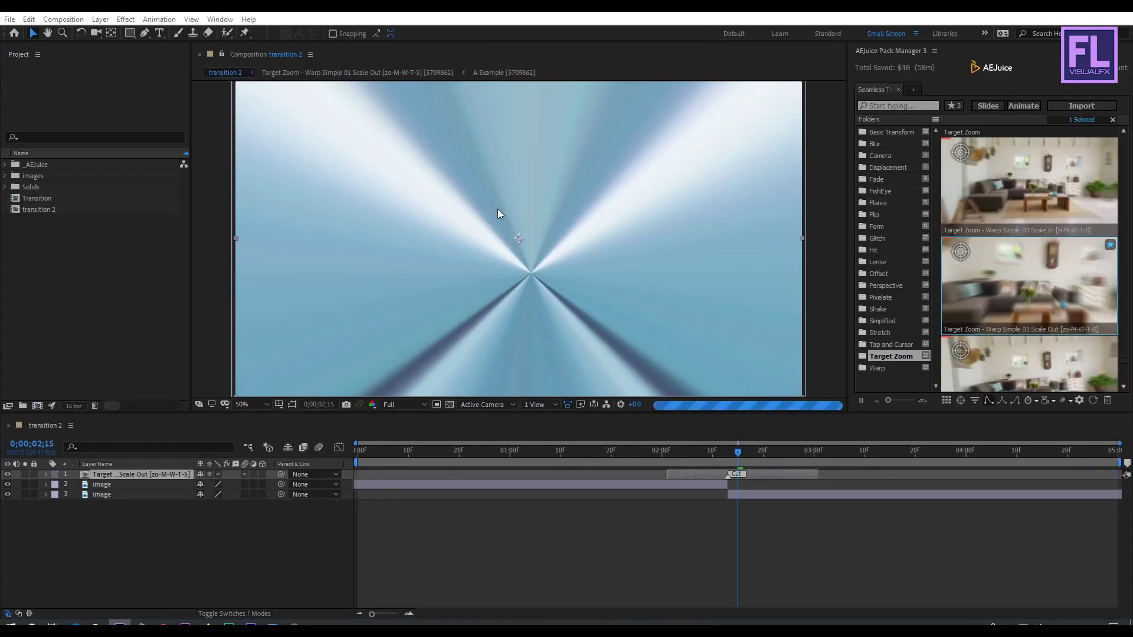
drag(748, 452, 623, 451)
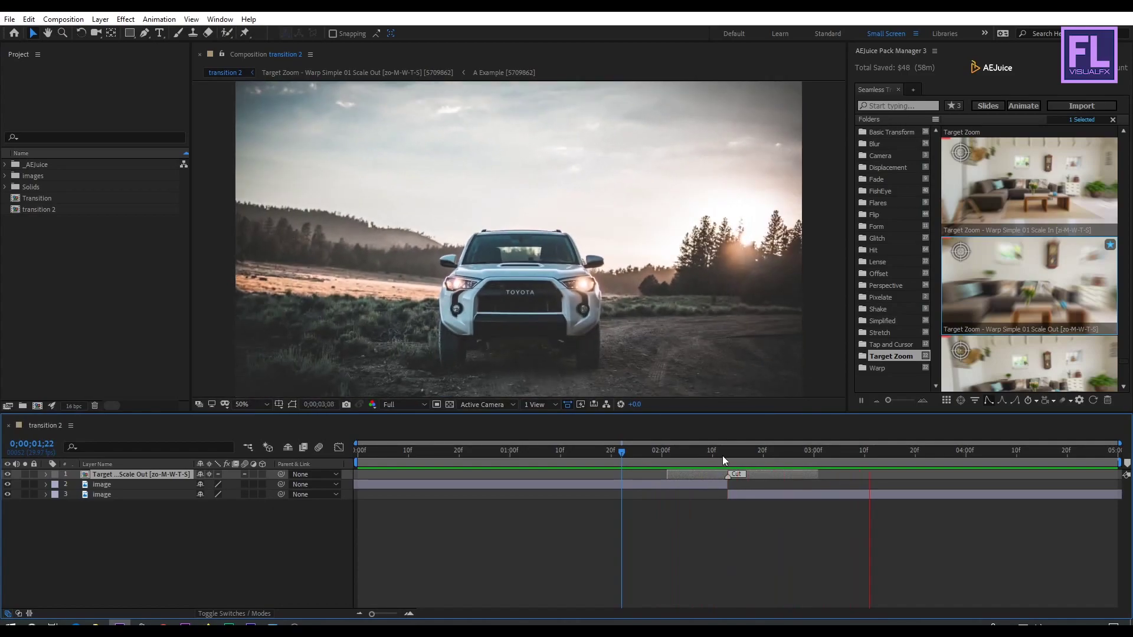
click(660, 453)
drag(660, 458, 827, 474)
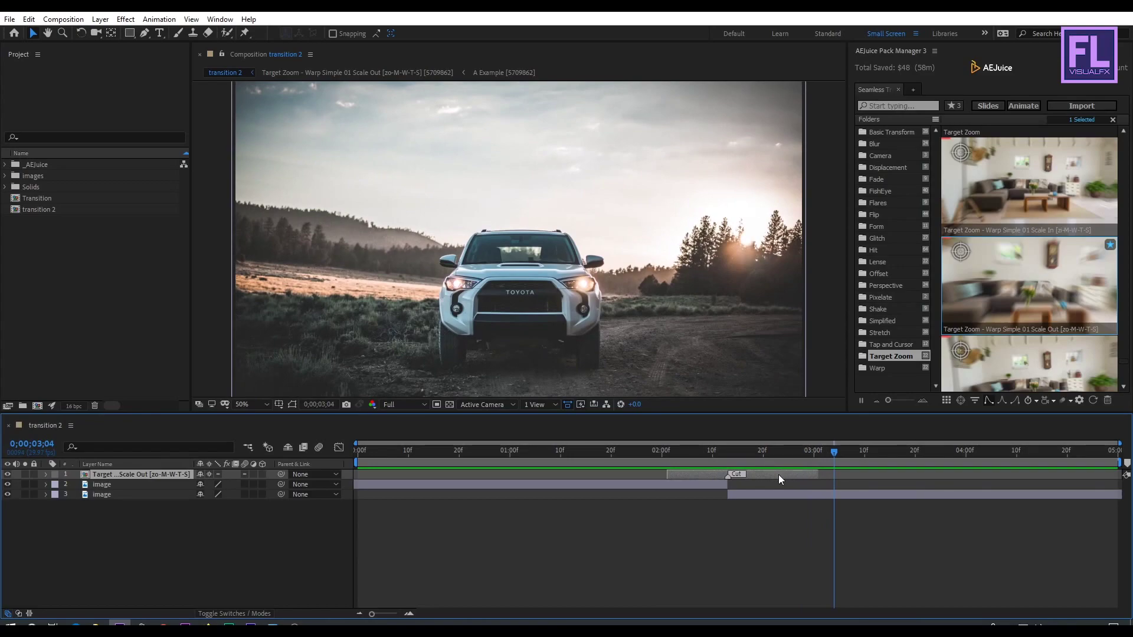
key(Delete)
- Switch AEJuice transition settings to the Neon Light style with Wiggle Mode 1
click(782, 459)
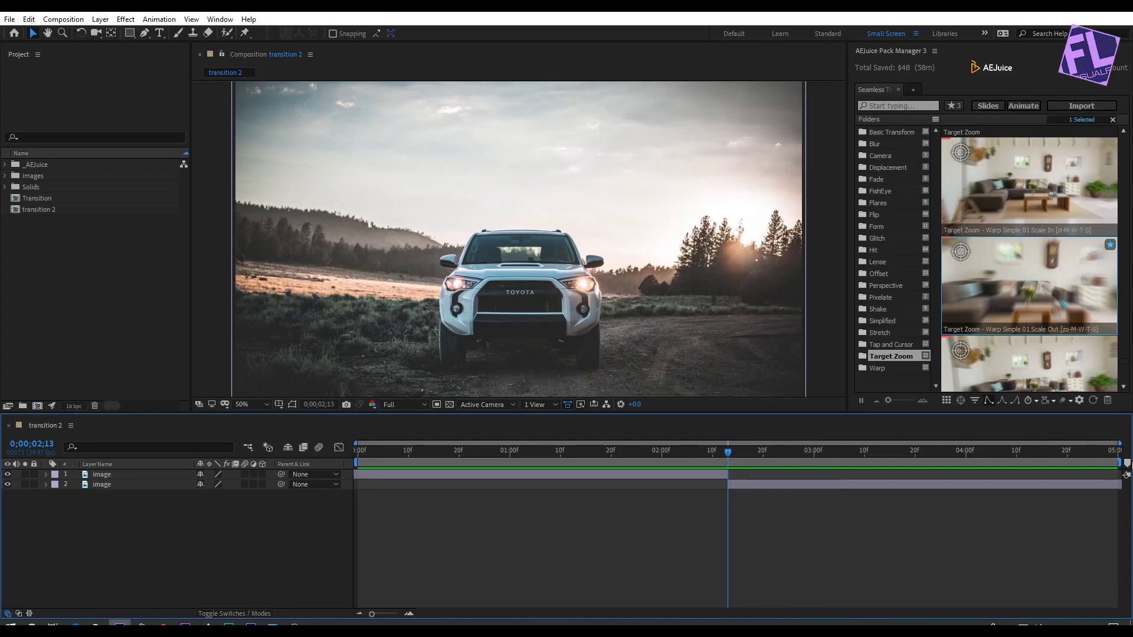
click(1082, 403)
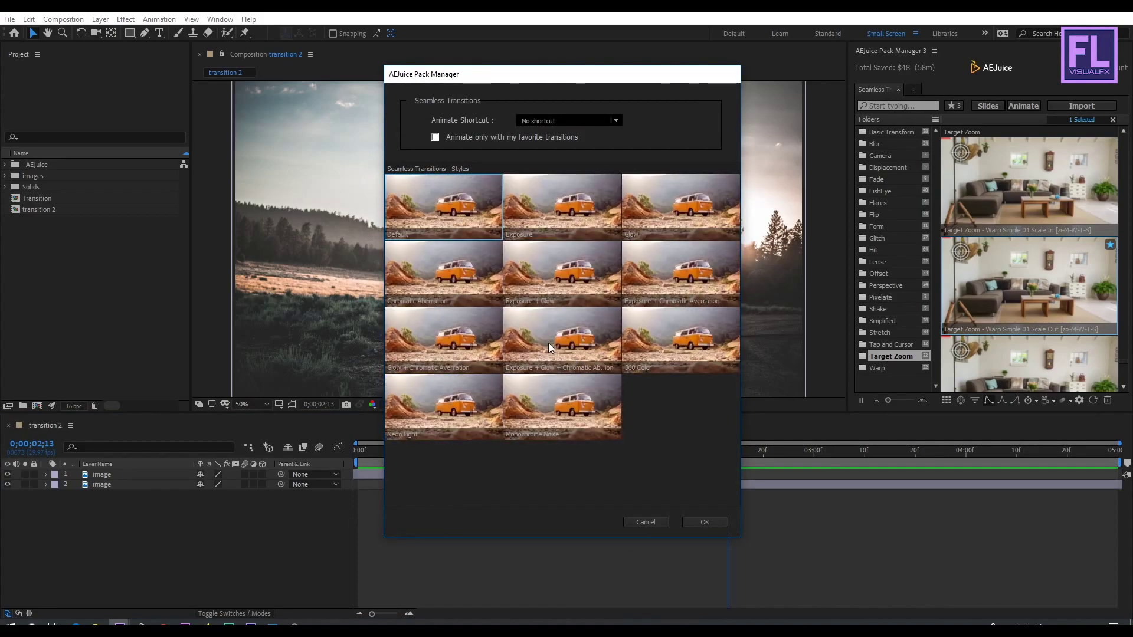
click(477, 406)
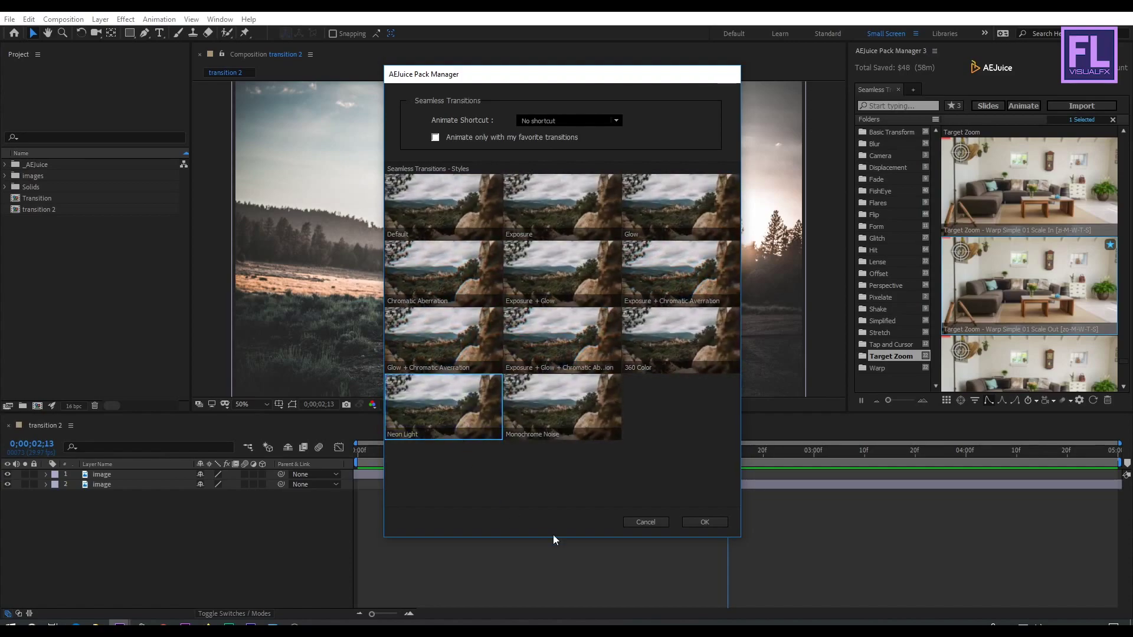
click(706, 521)
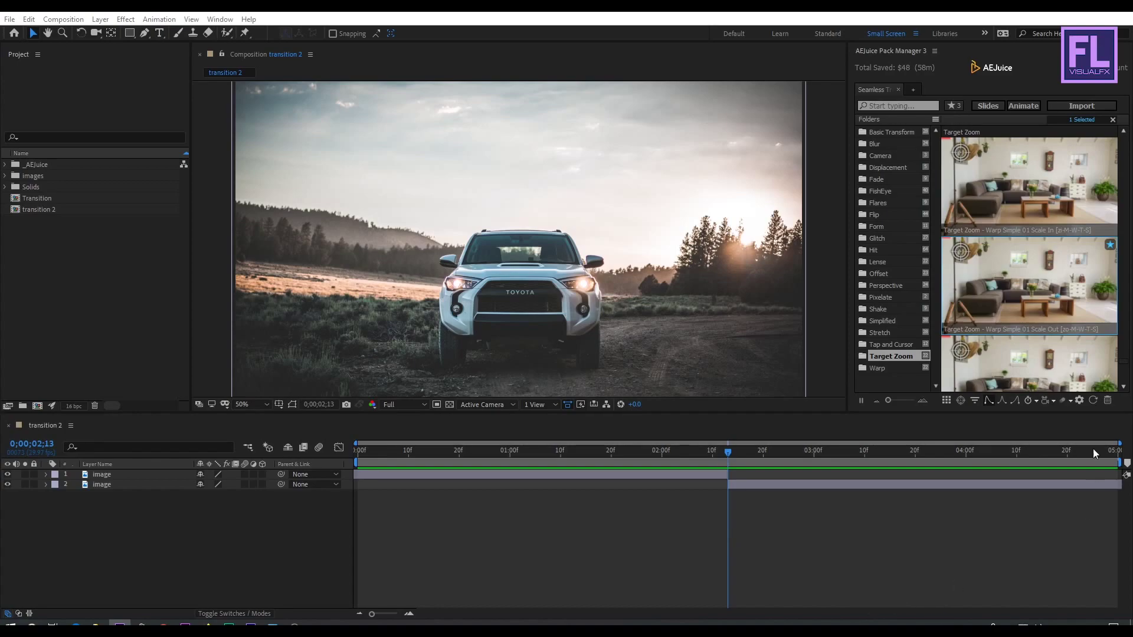
click(1047, 400)
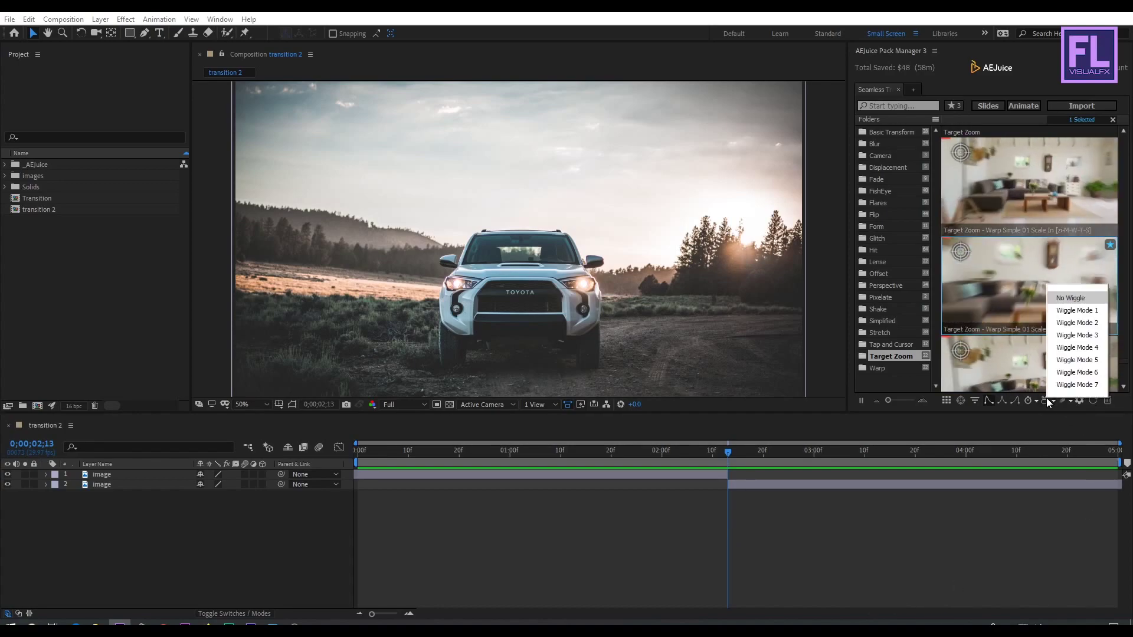
click(1081, 311)
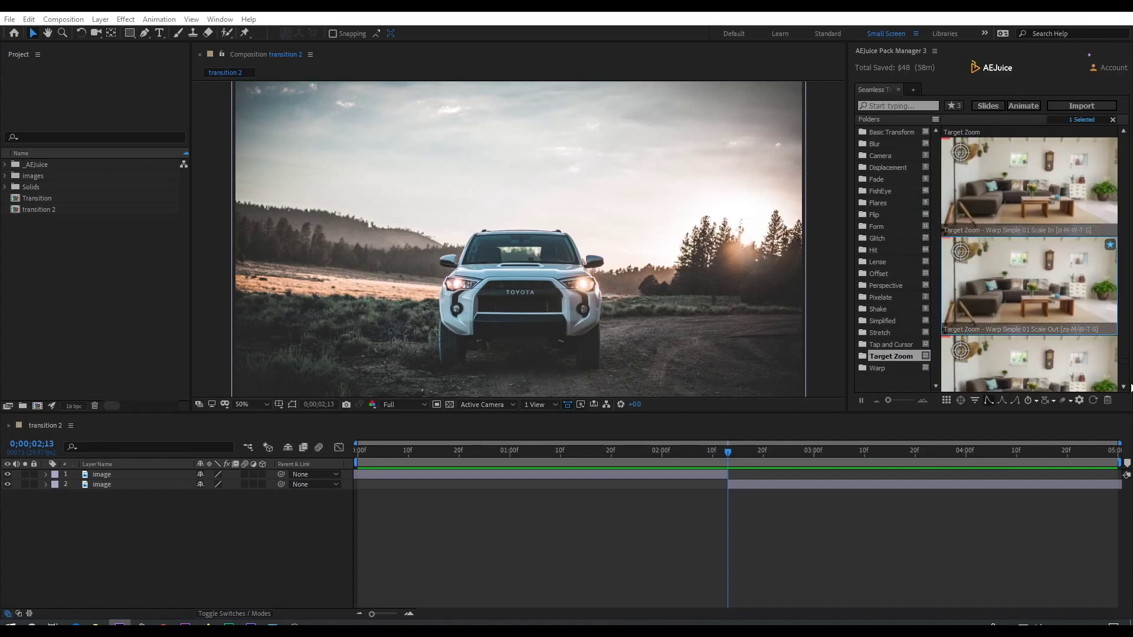
- Apply the FishEye - 01 Bottom preset to the composition
click(887, 191)
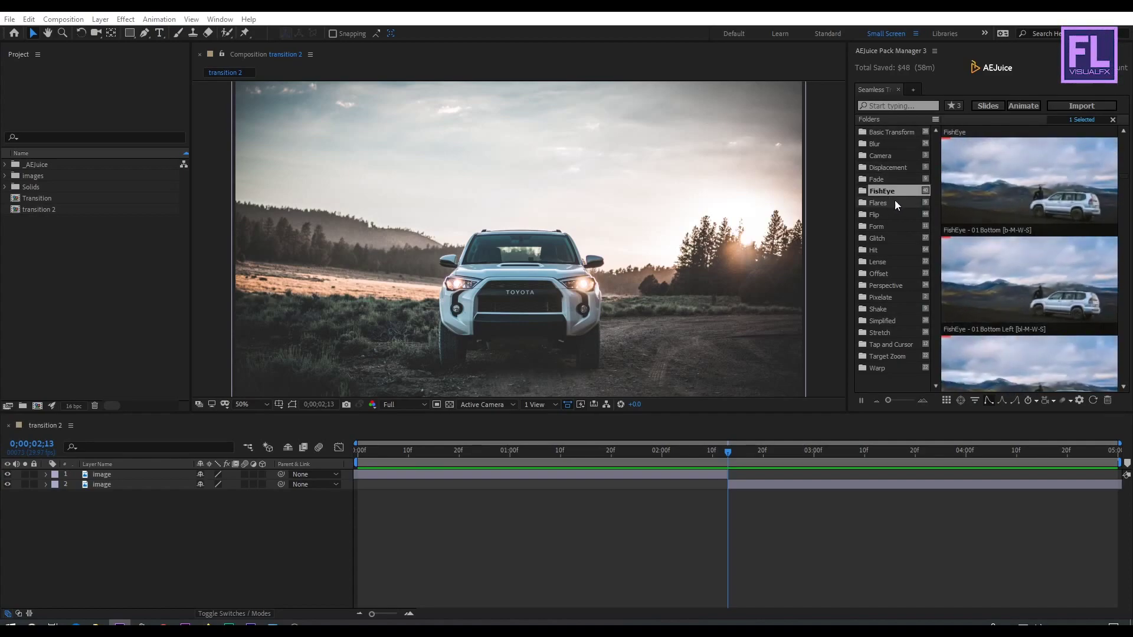
mouse_move(1081, 178)
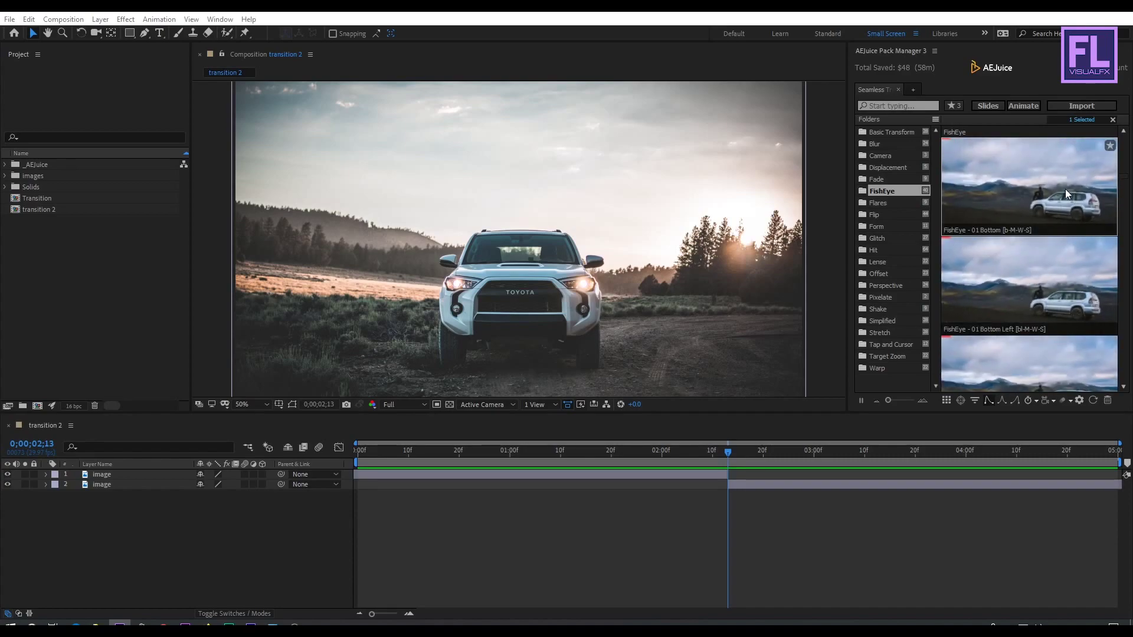
mouse_move(957, 281)
drag(957, 280, 546, 233)
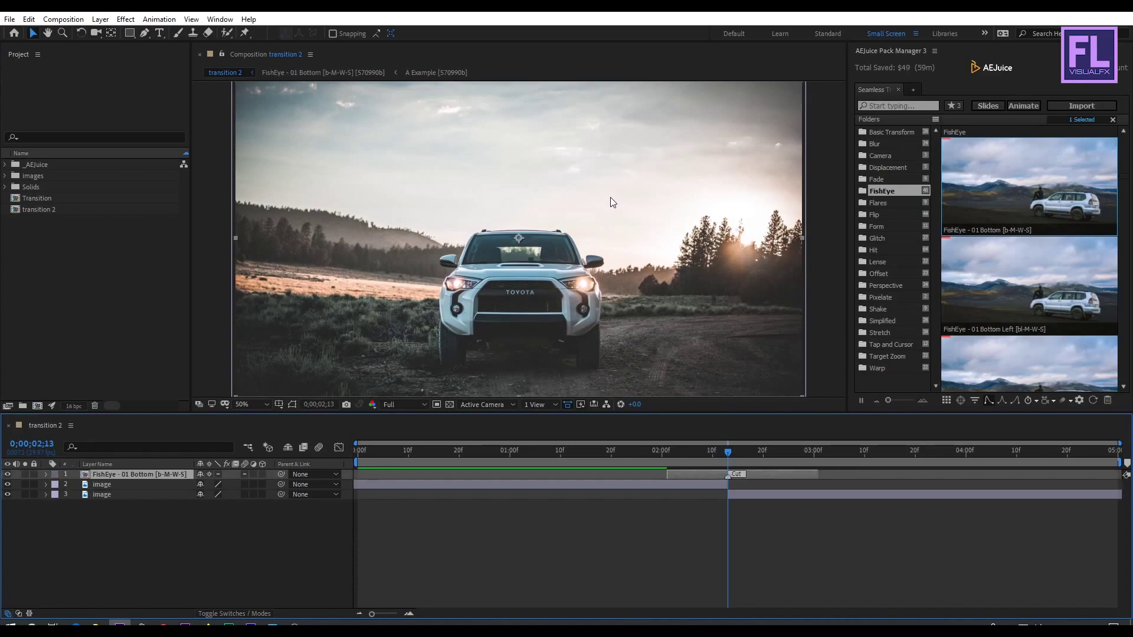
- Preview and scrub the fisheye transition from the motorcycle to the SUV
click(711, 454)
drag(712, 454, 662, 449)
key(Page_Up)
key(Page_Up)
key(Page_Up)
key(Page_Up)
key(Page_Up)
key(space)
drag(736, 454, 631, 448)
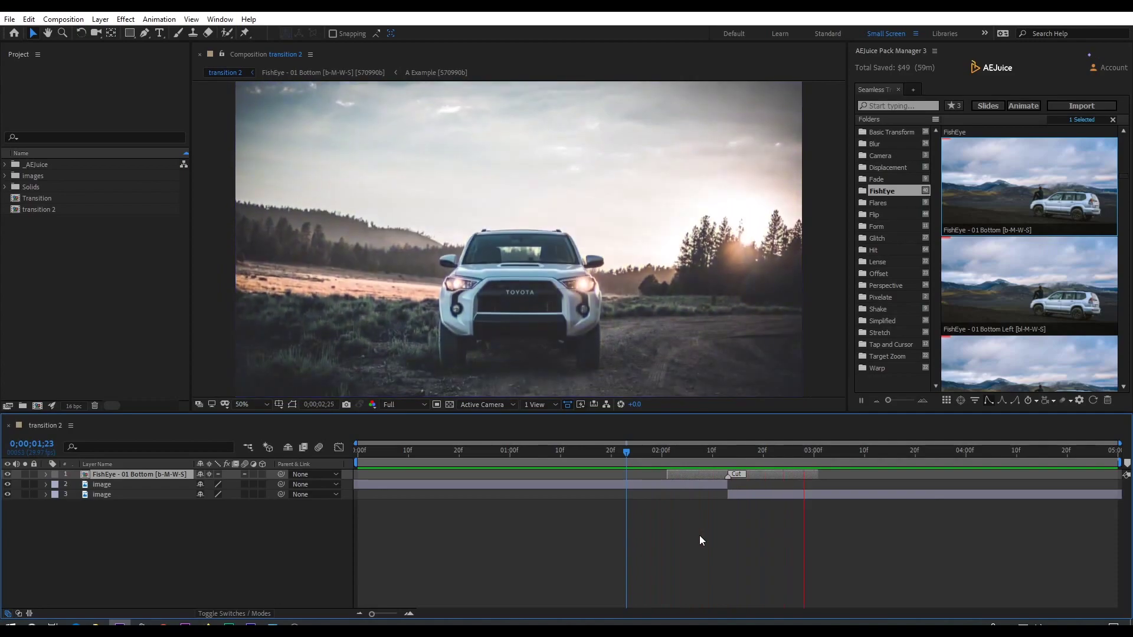
drag(703, 450, 833, 454)
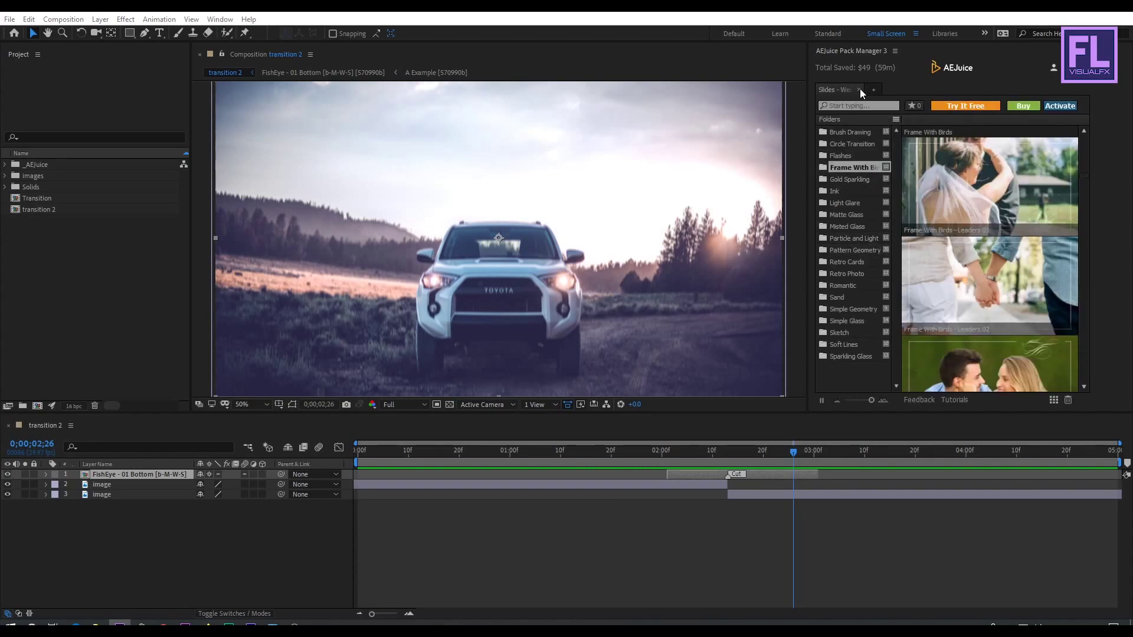
- Close Slides - Wedding, open Slides - Vintage and show its Photo Cards Twin folder
click(859, 89)
scroll(1051, 300, down, 2)
scroll(1047, 298, up, 2)
click(1030, 218)
click(881, 225)
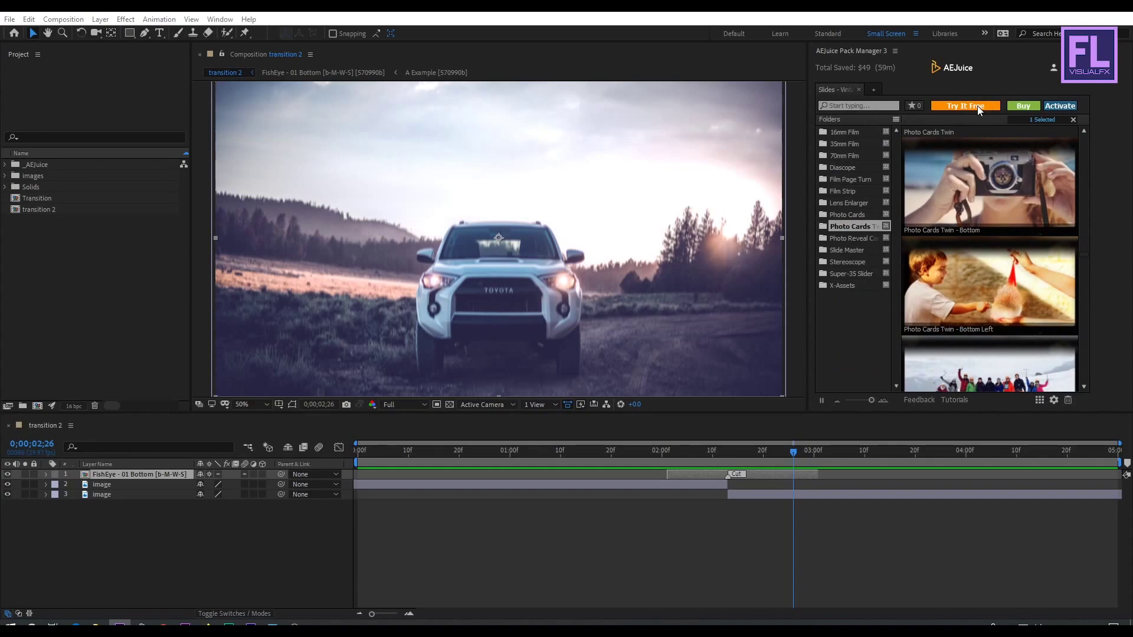